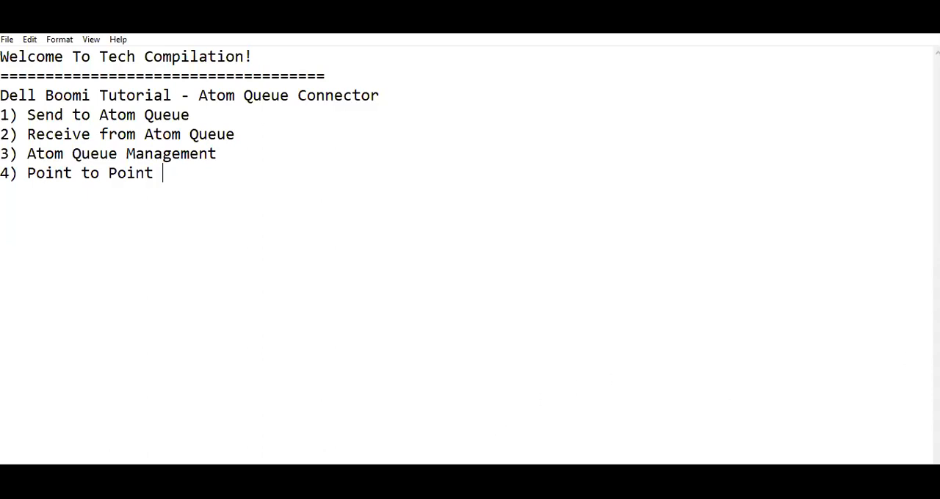
- Switch to the Boomi browser window and close the connector shape settings and both open Atom Queue processes
{"action": "mouse_move", "coordinate": [455, 481]}
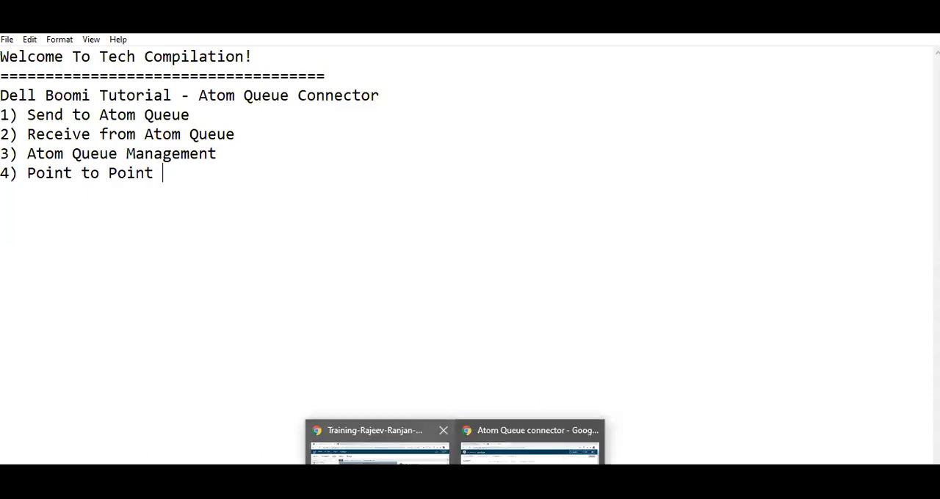
{"action": "left_click", "coordinate": [378, 444]}
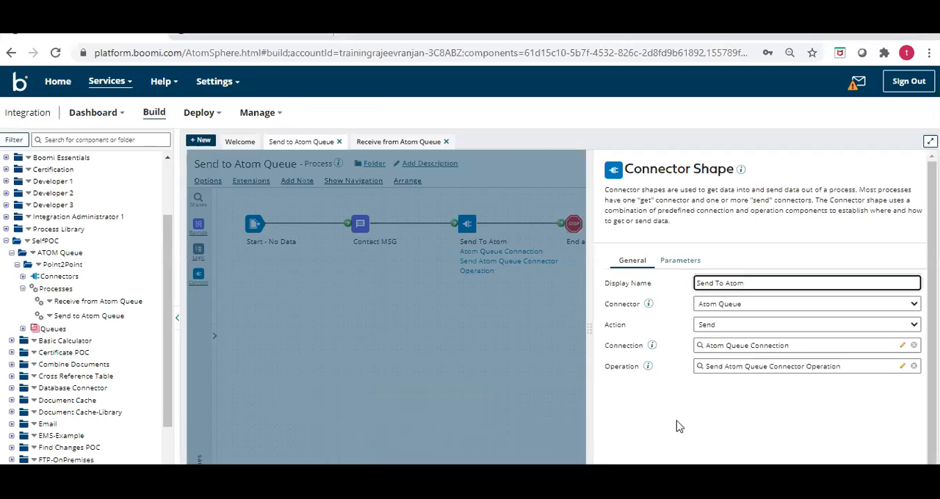
{"action": "left_click", "coordinate": [456, 329]}
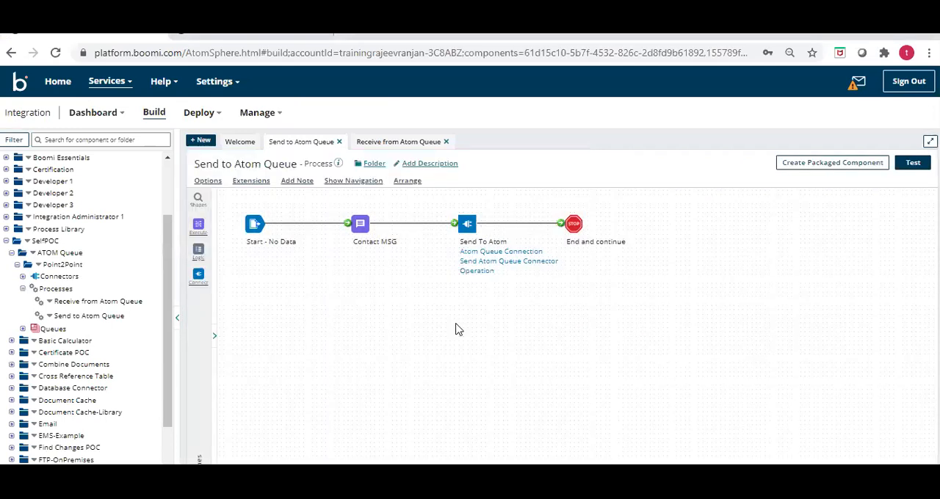
{"action": "left_click", "coordinate": [339, 142]}
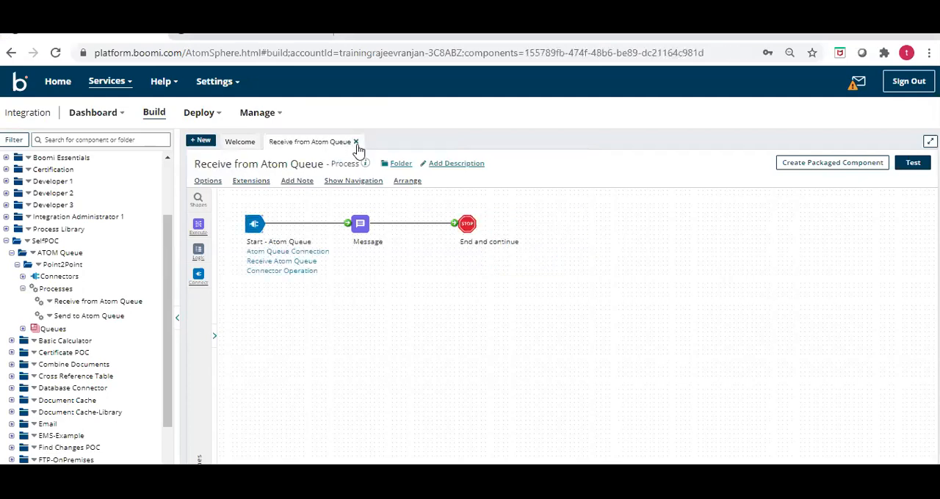
{"action": "left_click", "coordinate": [355, 143]}
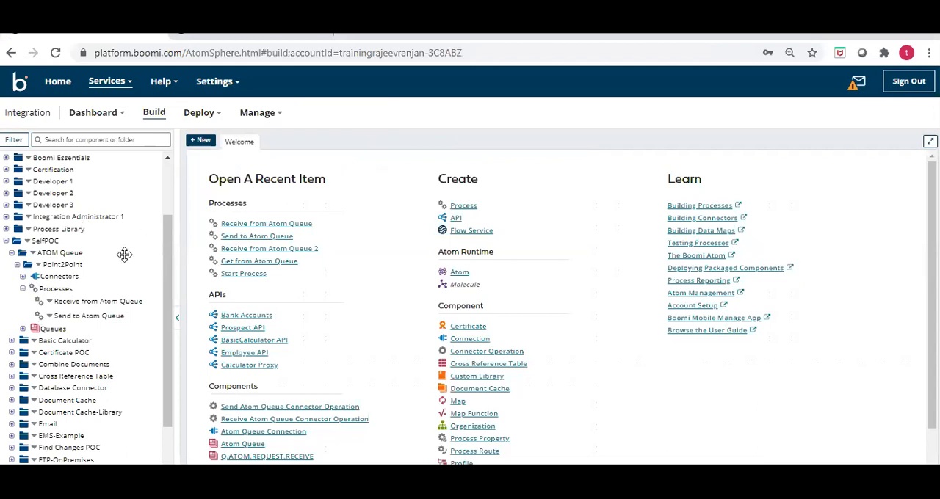
- Open the Atom Queue component from the queues in the Point2Point folder
{"action": "left_click", "coordinate": [23, 329]}
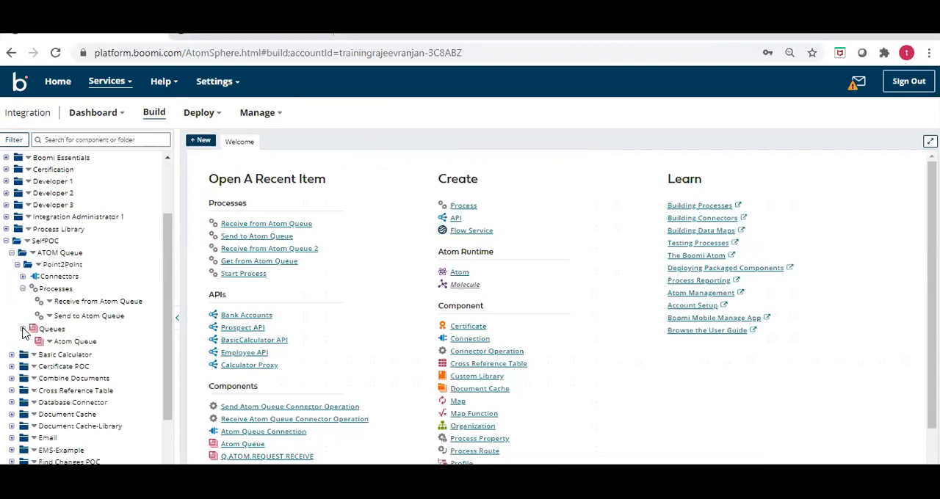
{"action": "left_click", "coordinate": [73, 343]}
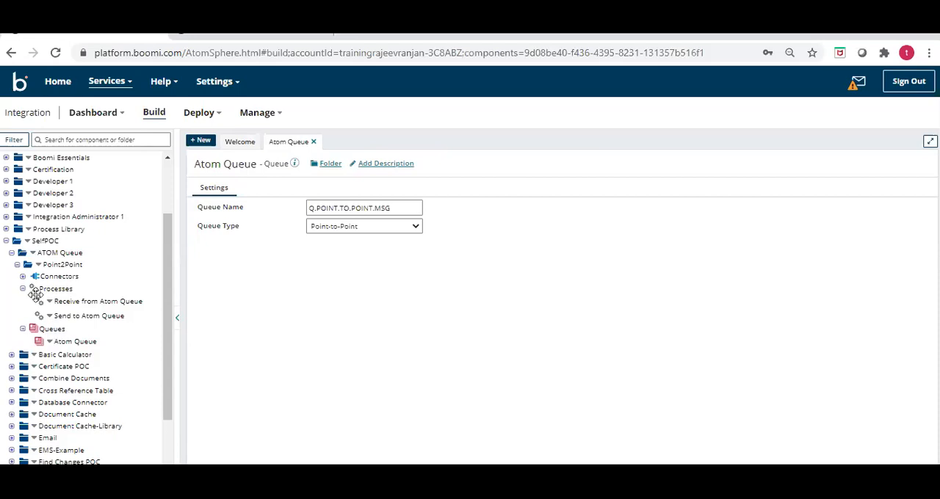
{"action": "right_click", "coordinate": [30, 262]}
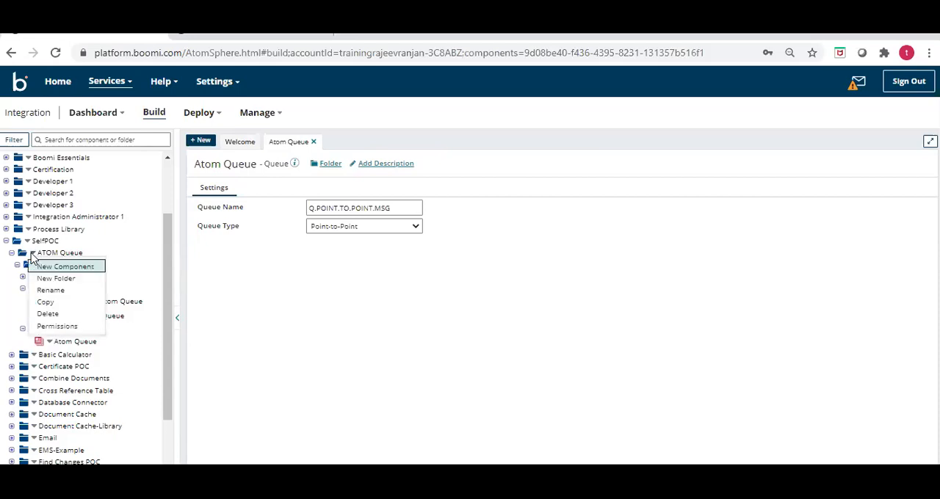
{"action": "left_click", "coordinate": [45, 270]}
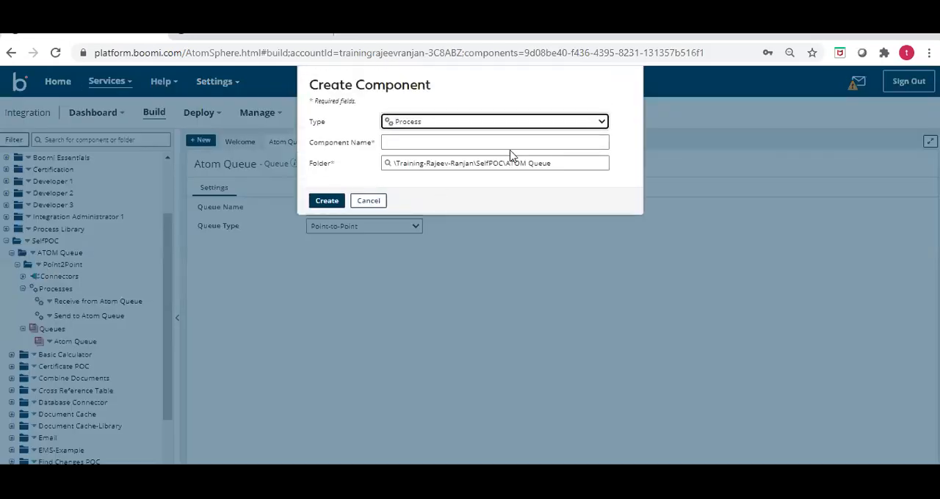
{"action": "left_click", "coordinate": [506, 122]}
{"action": "scroll", "coordinate": [448, 228], "scroll_direction": "down", "scroll_amount": 3}
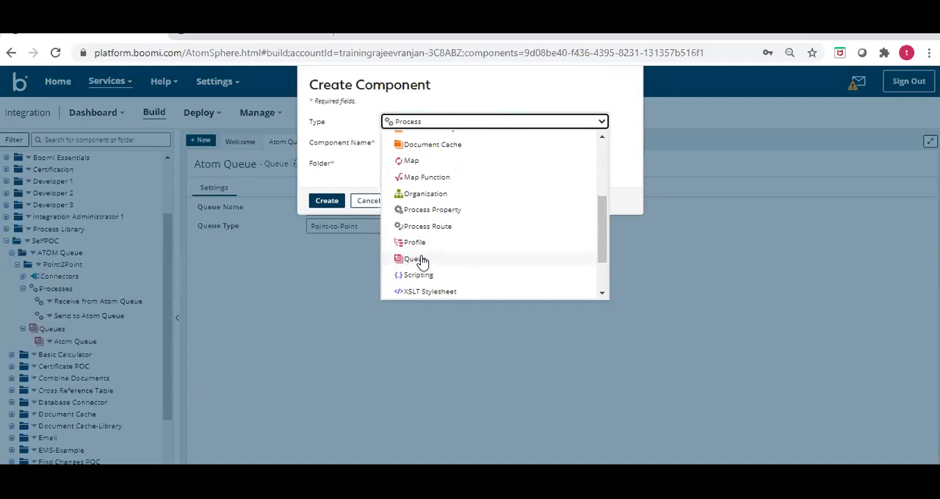
{"action": "left_click", "coordinate": [358, 170]}
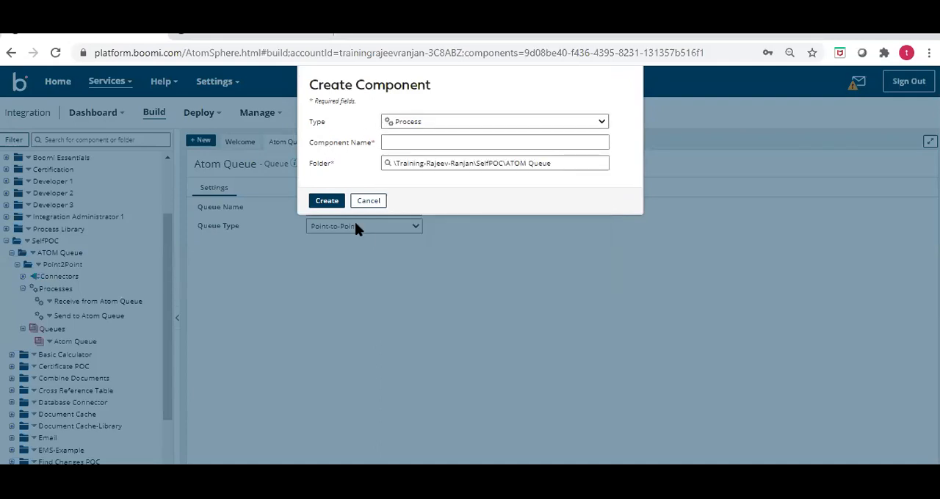
{"action": "left_click", "coordinate": [368, 200]}
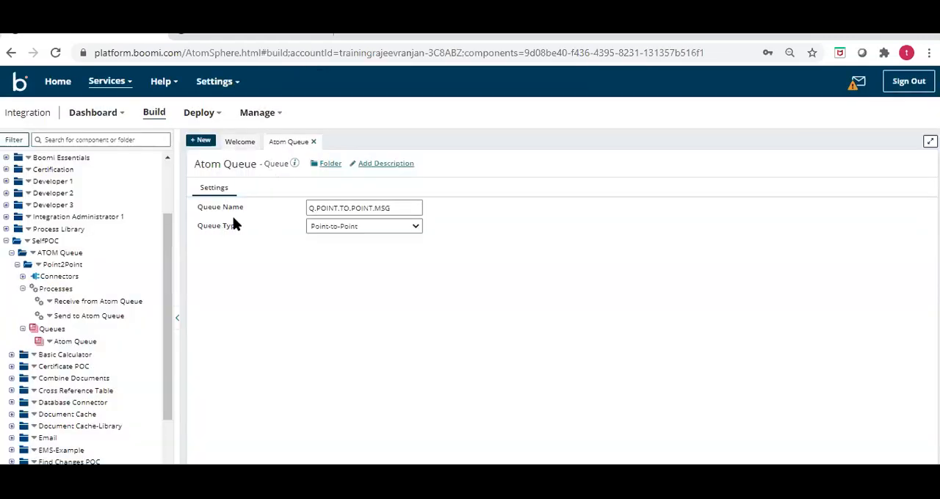
- Review the Atom Queue component's name and queue type options, keeping Point-to-Point, and close the component
{"action": "left_click_drag", "start_coordinate": [198, 209], "coordinate": [218, 208]}
{"action": "left_click", "coordinate": [379, 229]}
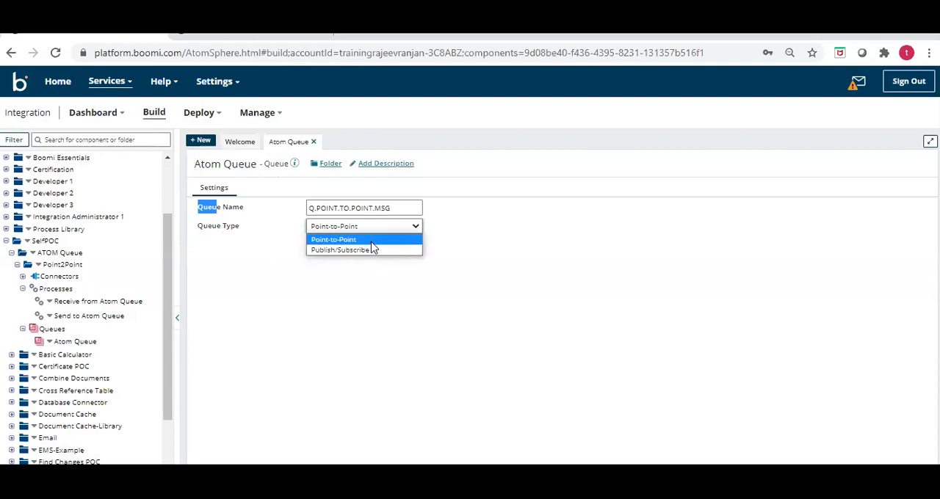
{"action": "left_click", "coordinate": [371, 244]}
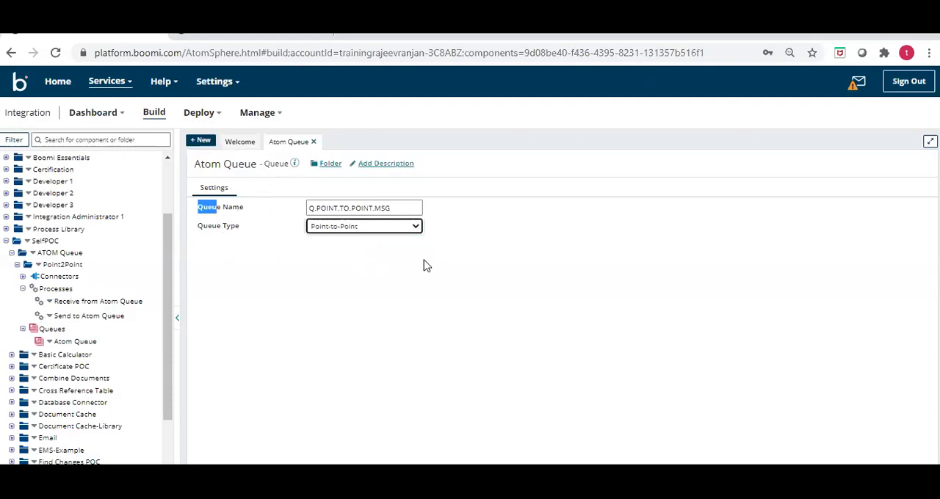
{"action": "left_click", "coordinate": [314, 143]}
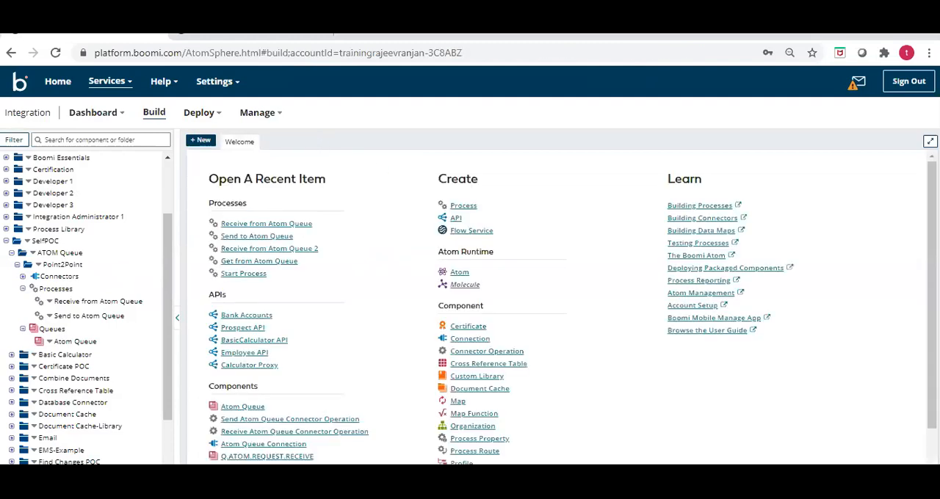
- Open the Send to Atom Queue and Receive from Atom Queue processes and return to the sending process
{"action": "left_click", "coordinate": [70, 316]}
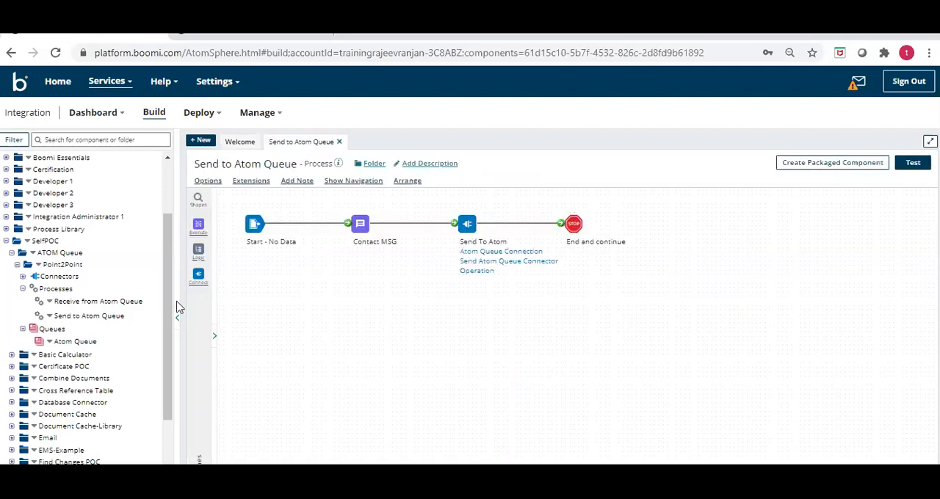
{"action": "left_click", "coordinate": [62, 302]}
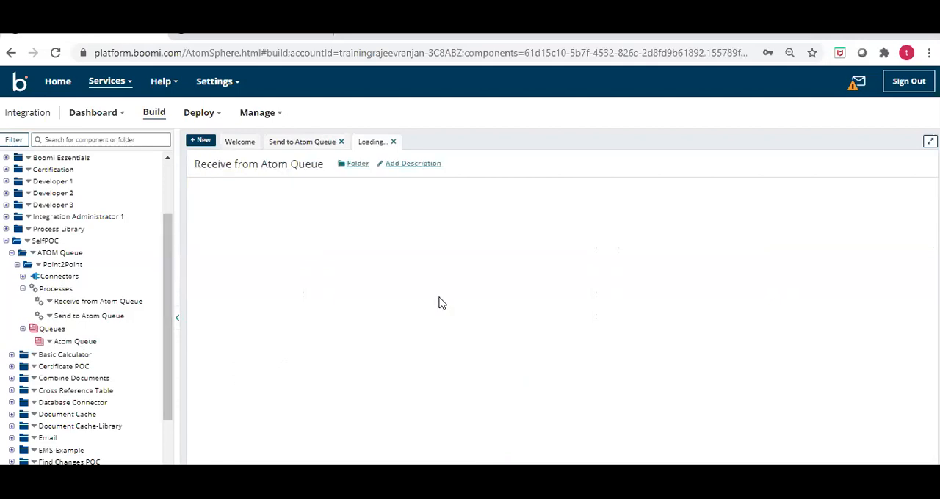
{"action": "mouse_move", "coordinate": [266, 245]}
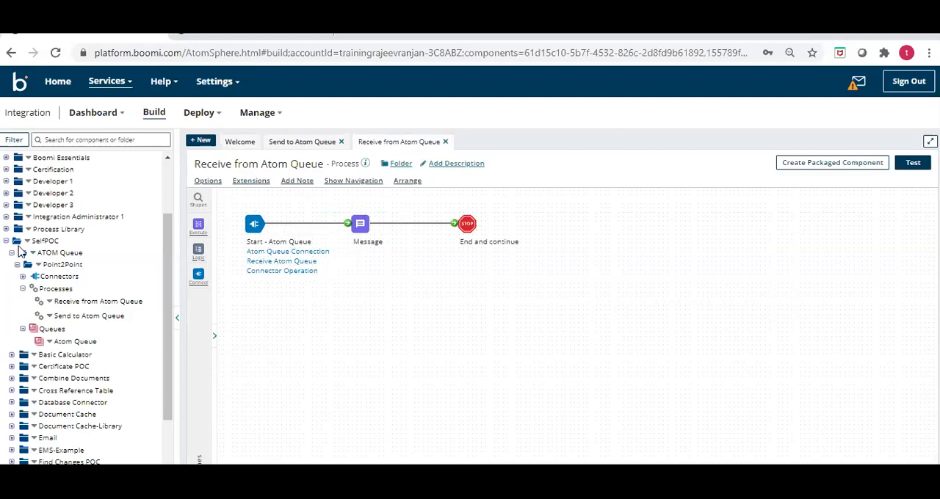
{"action": "left_click", "coordinate": [293, 143]}
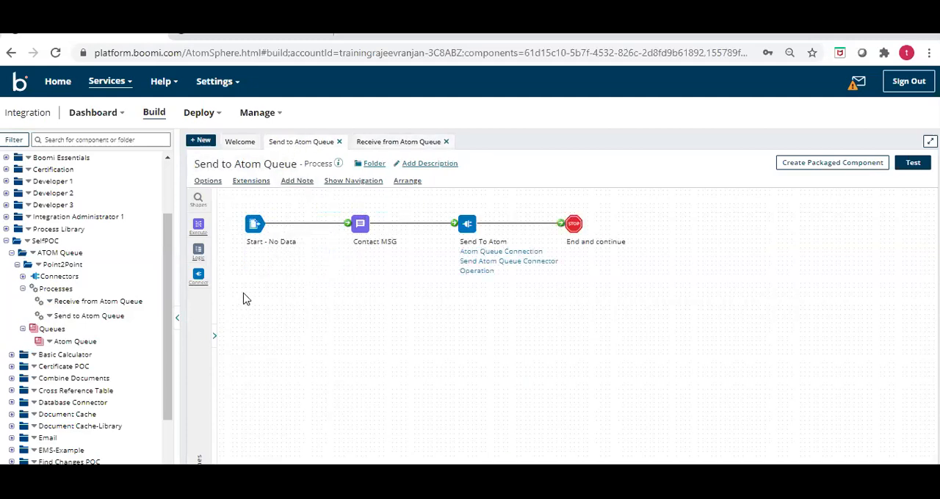
- Examine the Start shape's type and the Contact MSG shape's message text in the Send to Atom Queue process
{"action": "left_click", "coordinate": [254, 227]}
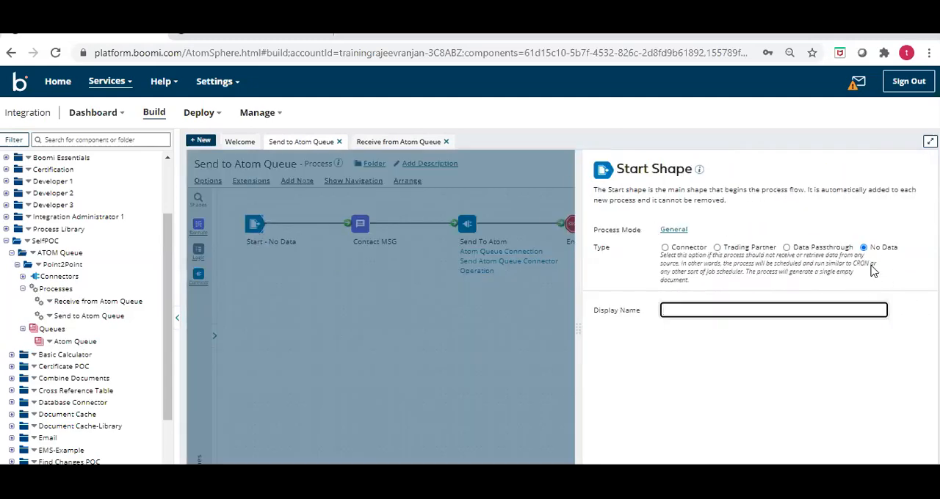
{"action": "left_click", "coordinate": [641, 478]}
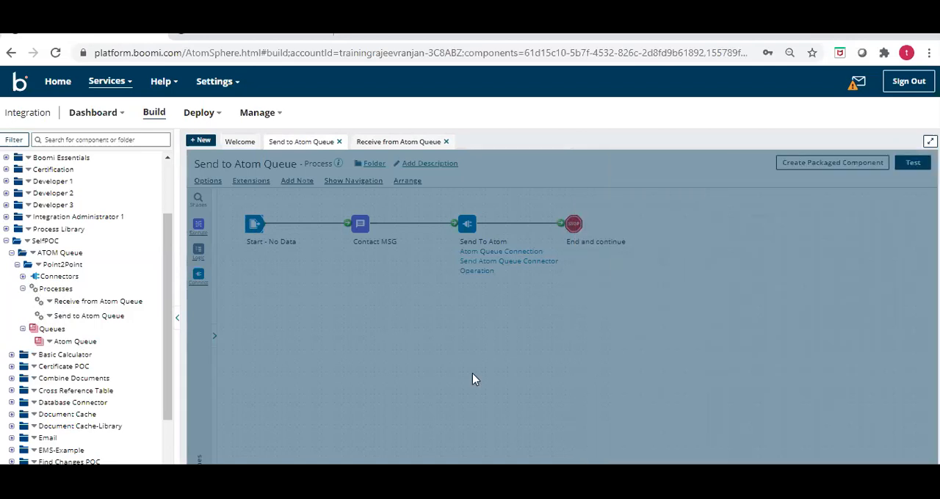
{"action": "left_click", "coordinate": [362, 229]}
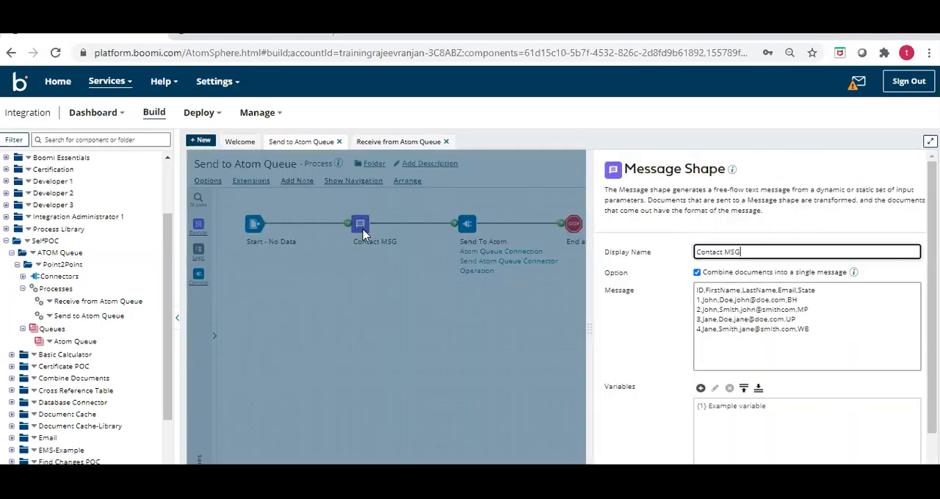
{"action": "left_click_drag", "start_coordinate": [827, 338], "coordinate": [686, 286]}
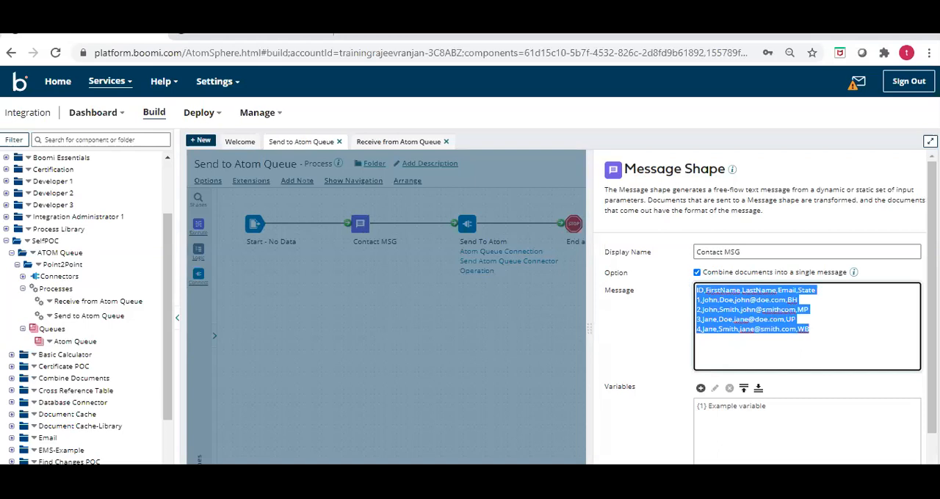
{"action": "left_click", "coordinate": [529, 331]}
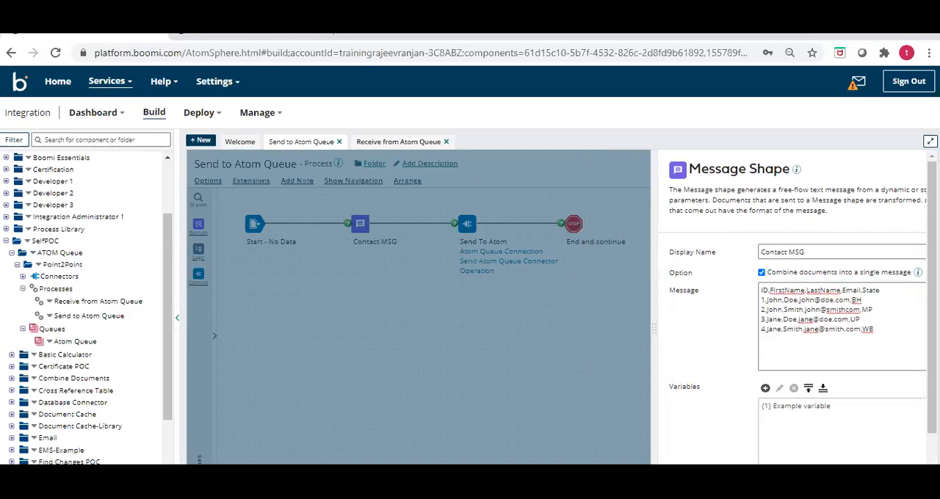
- Open the Send To Atom connector shape and check its available actions, keeping Send
{"action": "double_click", "coordinate": [466, 224]}
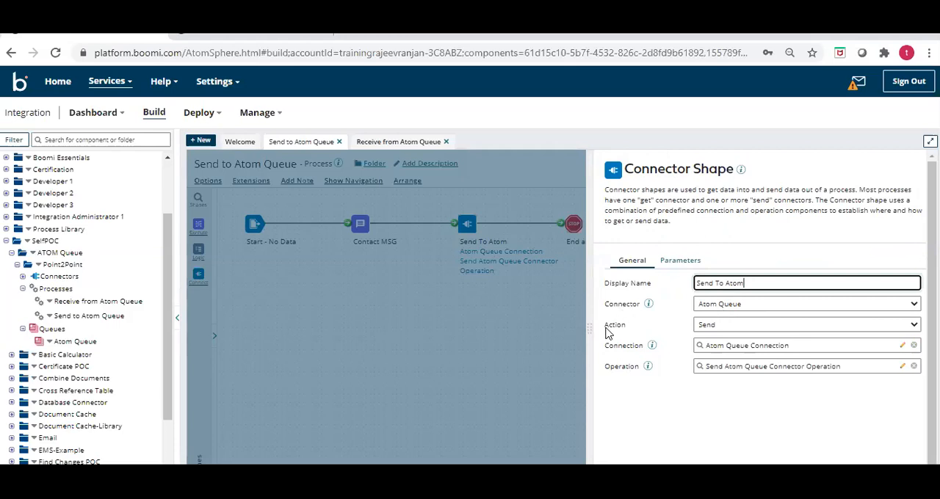
{"action": "left_click", "coordinate": [723, 330]}
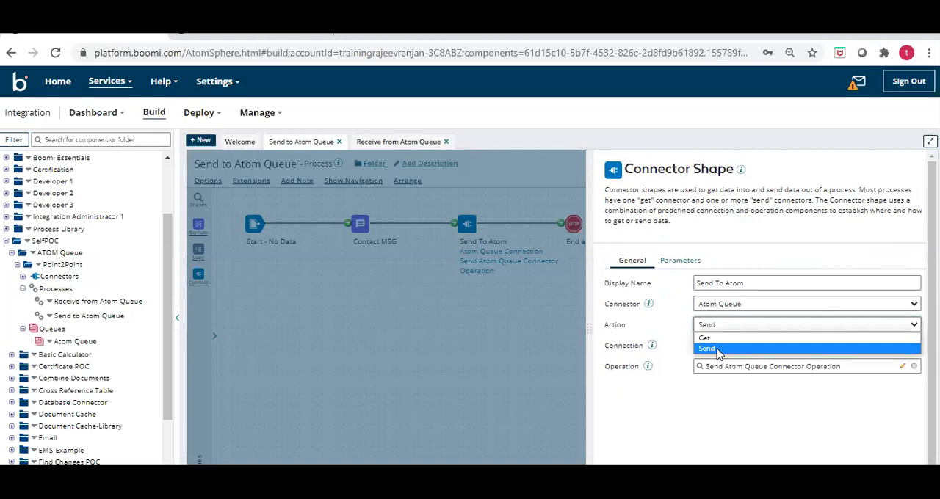
{"action": "left_click", "coordinate": [656, 328]}
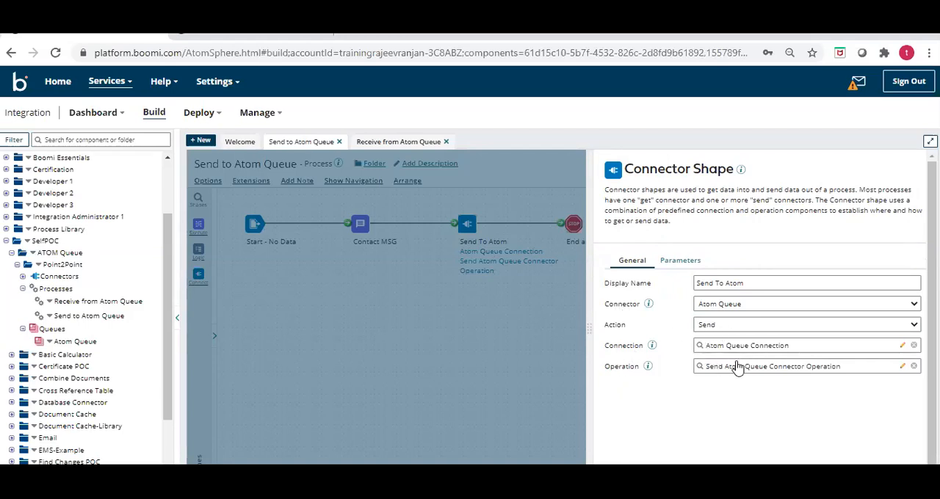
- Open the shape's Atom Queue Connection, choose the Atom Queue from the Point2Point folder as its queue, and close the connection
{"action": "left_click", "coordinate": [903, 346]}
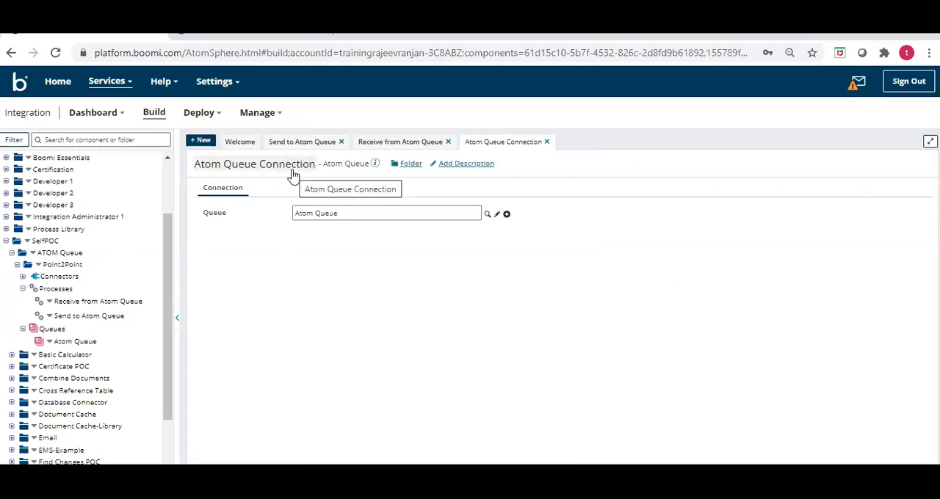
{"action": "left_click", "coordinate": [487, 215]}
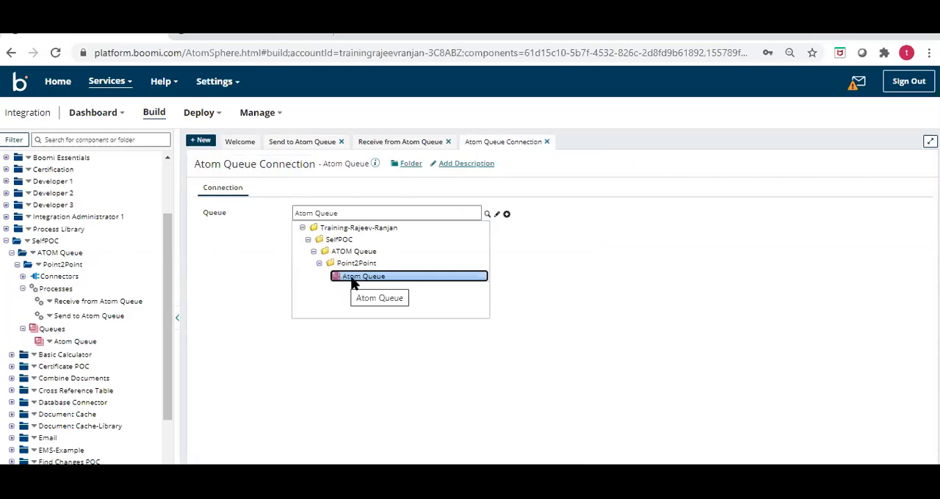
{"action": "left_click", "coordinate": [353, 279]}
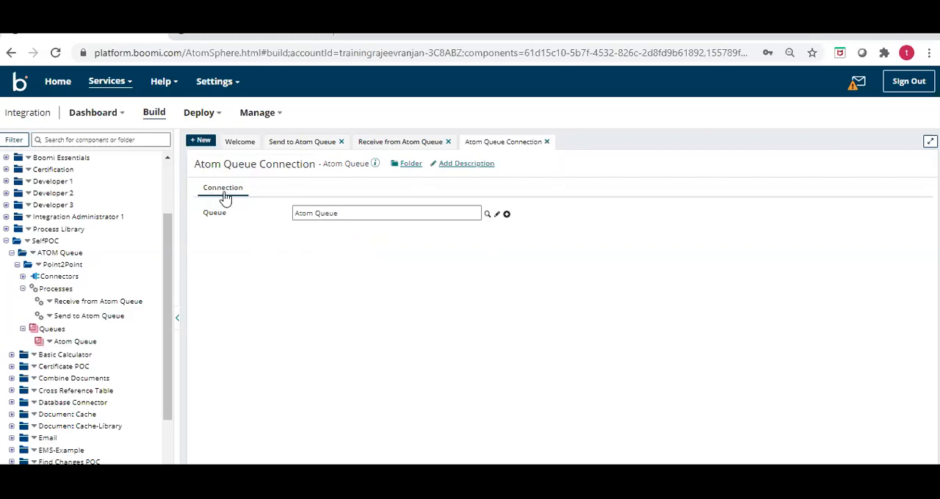
{"action": "left_click", "coordinate": [547, 142]}
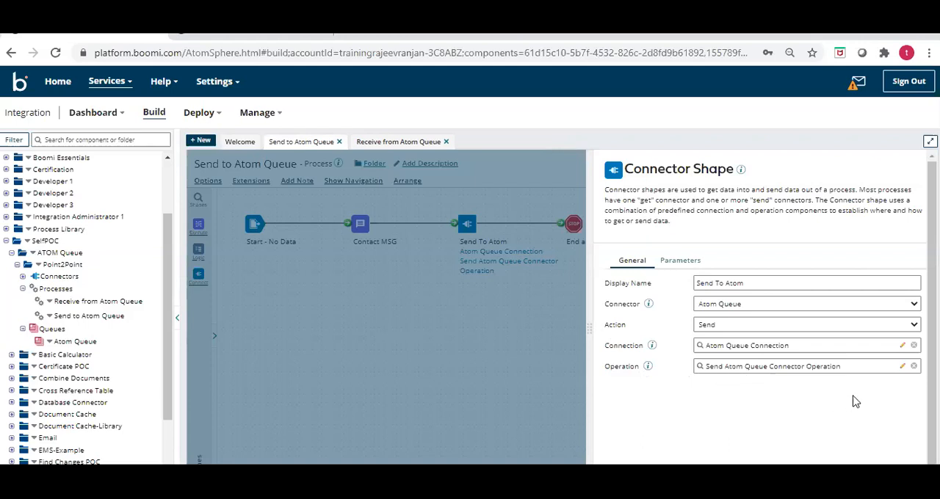
- Examine the Send Atom Queue Connector Operation's action and batch size, compare with the receiving process, and return to the sending process
{"action": "left_click", "coordinate": [902, 366]}
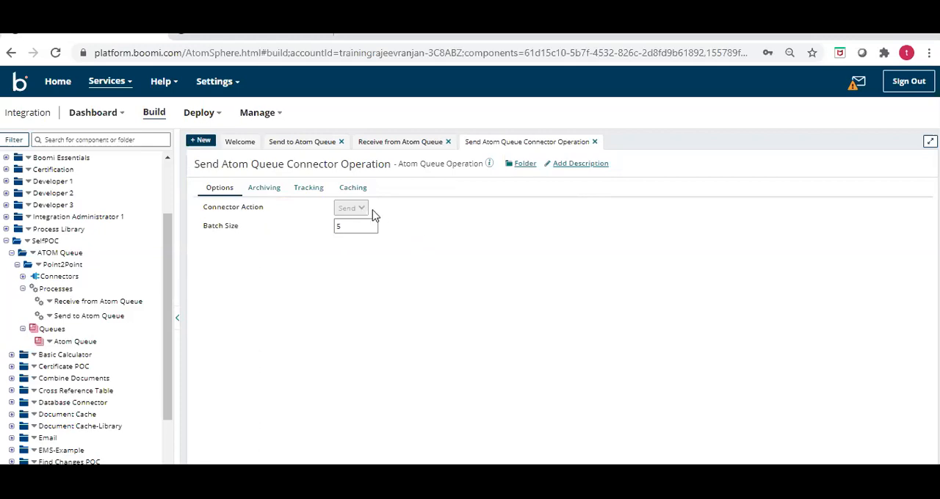
{"action": "left_click", "coordinate": [404, 146]}
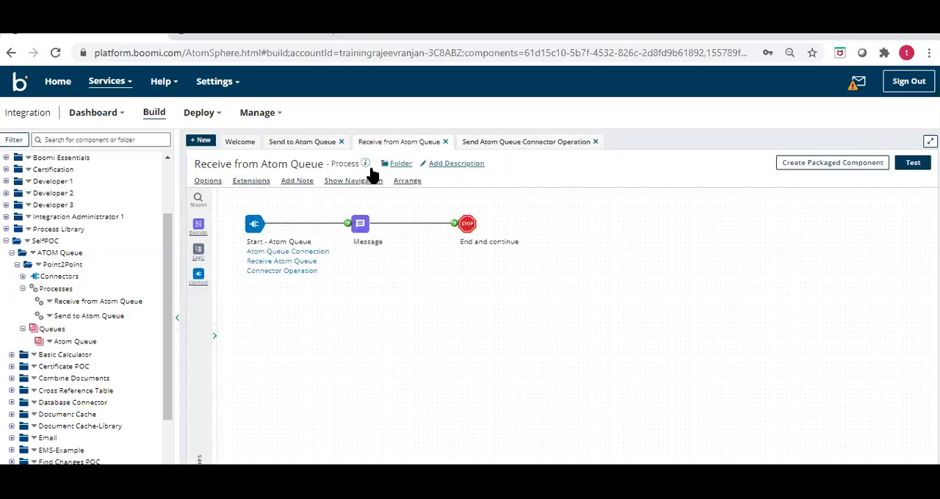
{"action": "left_click", "coordinate": [475, 146]}
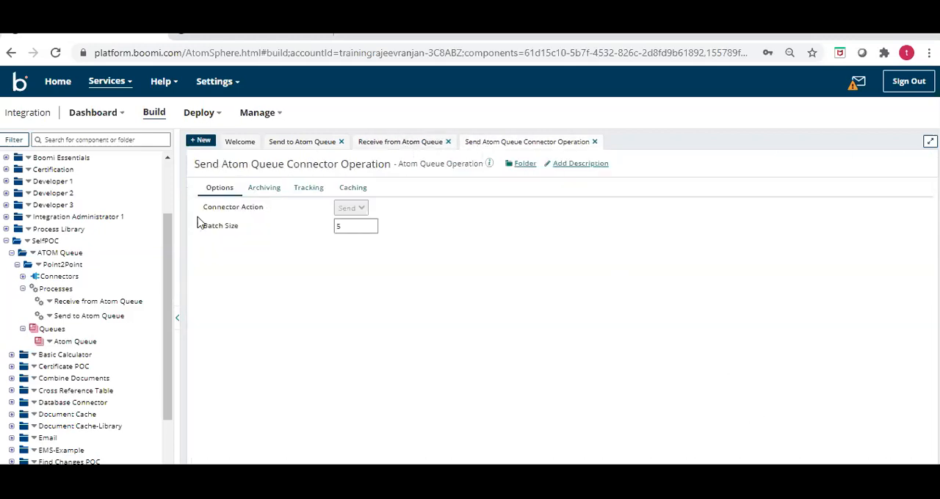
{"action": "left_click", "coordinate": [302, 142]}
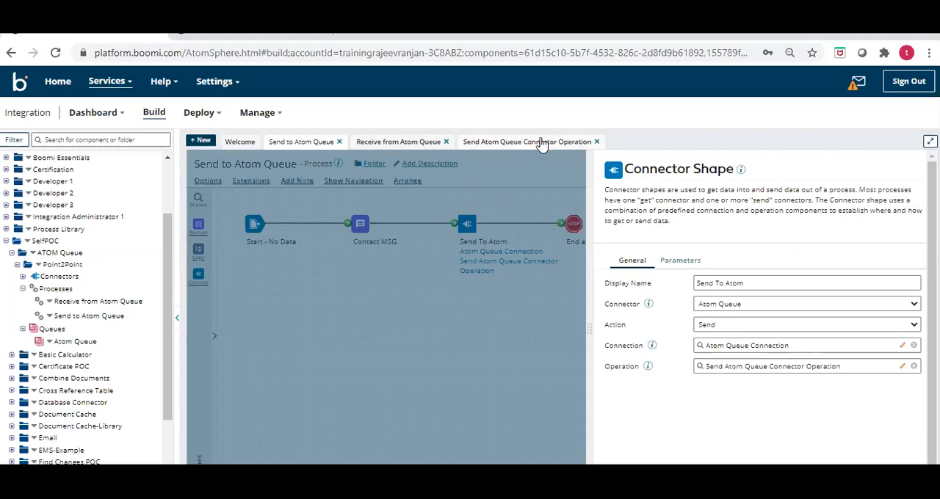
- Examine the Send Atom Queue Connector Operation's options, archiving, tracking and caching settings, and close the operation
{"action": "left_click_drag", "start_coordinate": [542, 142], "coordinate": [365, 167]}
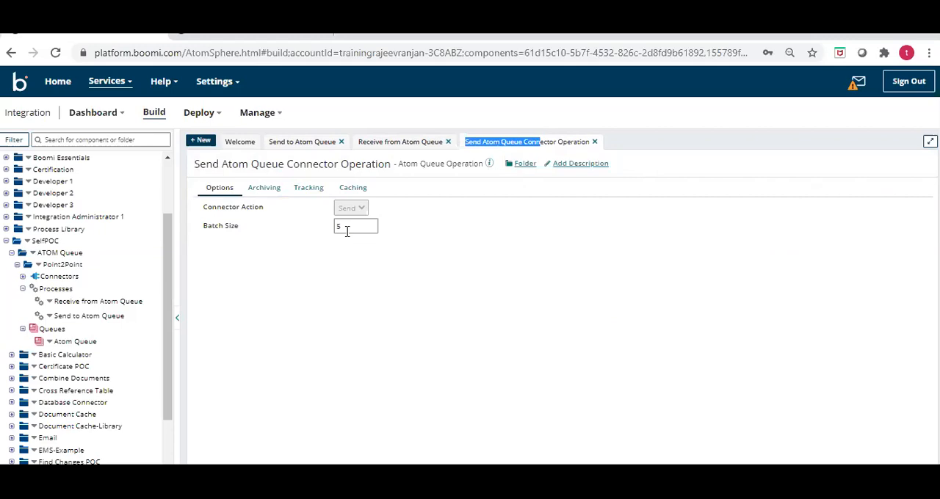
{"action": "left_click", "coordinate": [274, 191]}
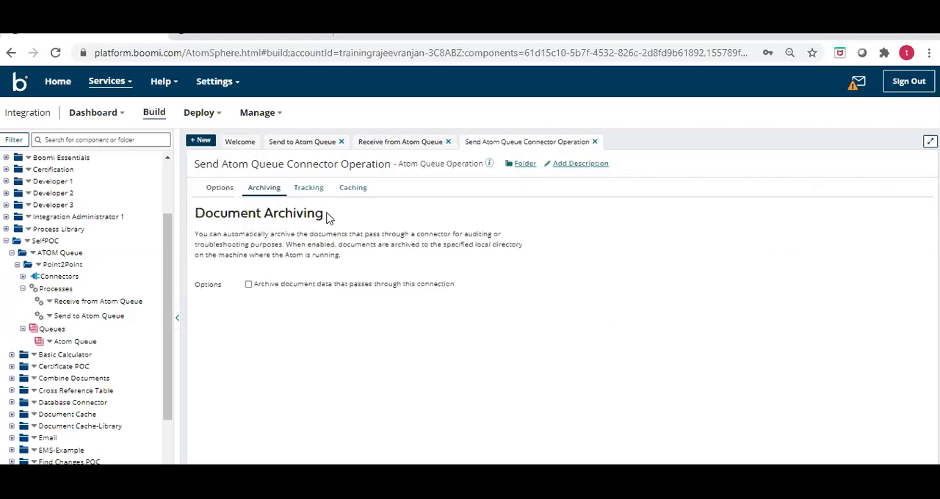
{"action": "left_click", "coordinate": [313, 194]}
{"action": "left_click", "coordinate": [350, 193]}
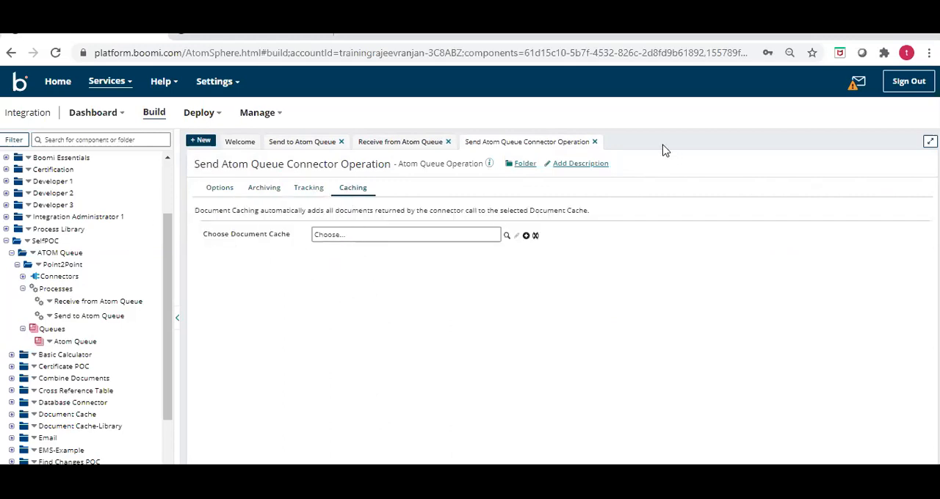
{"action": "left_click", "coordinate": [595, 143]}
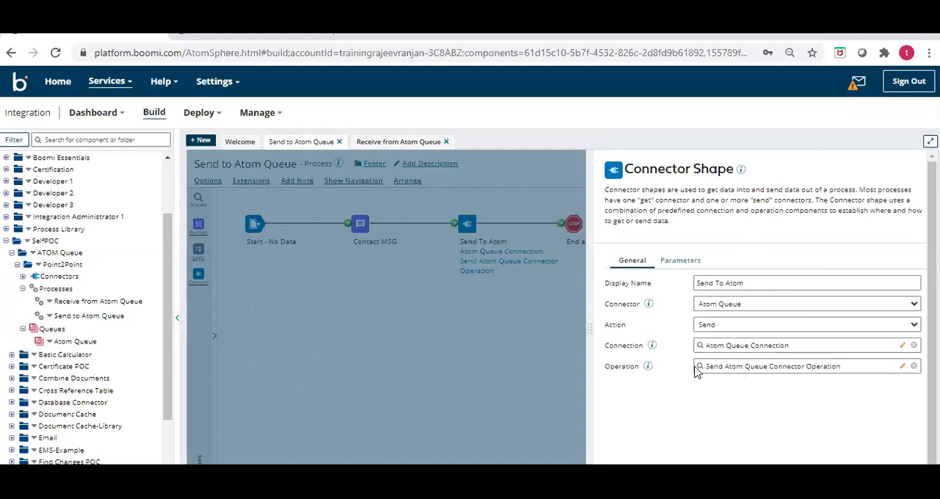
- Close the Send To Atom shape's settings and check the End and continue shape in the sending process
{"action": "left_click", "coordinate": [646, 478]}
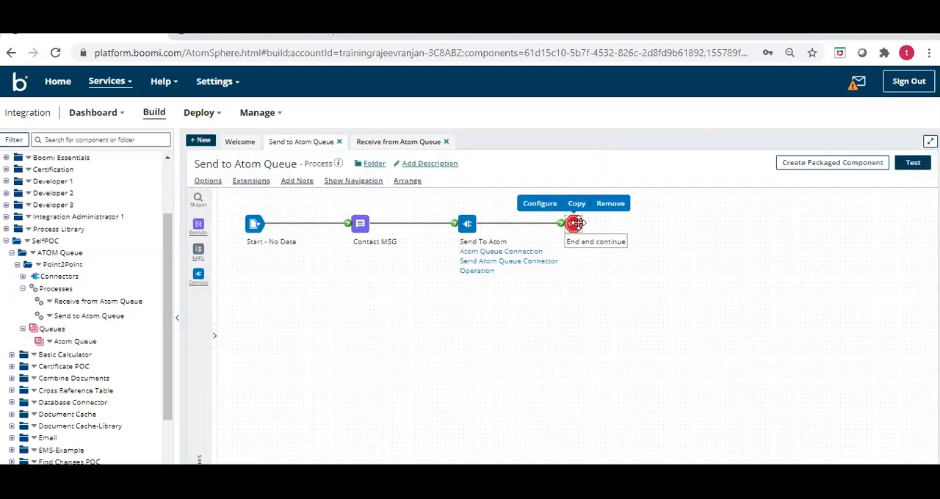
{"action": "left_click", "coordinate": [577, 224]}
{"action": "left_click", "coordinate": [415, 372]}
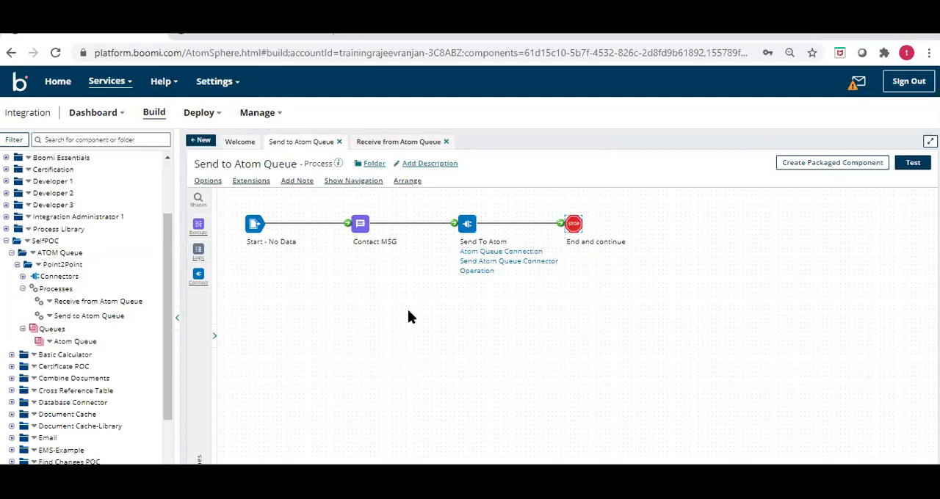
- Examine the Receive from Atom Queue process's Start shape and the queue used by its Atom Queue Connection, and close the connection
{"action": "left_click", "coordinate": [423, 144]}
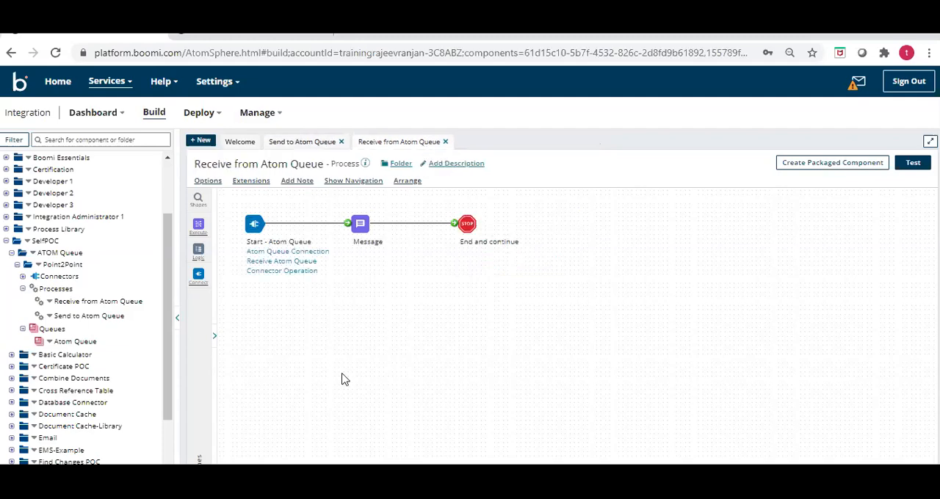
{"action": "left_click", "coordinate": [255, 225]}
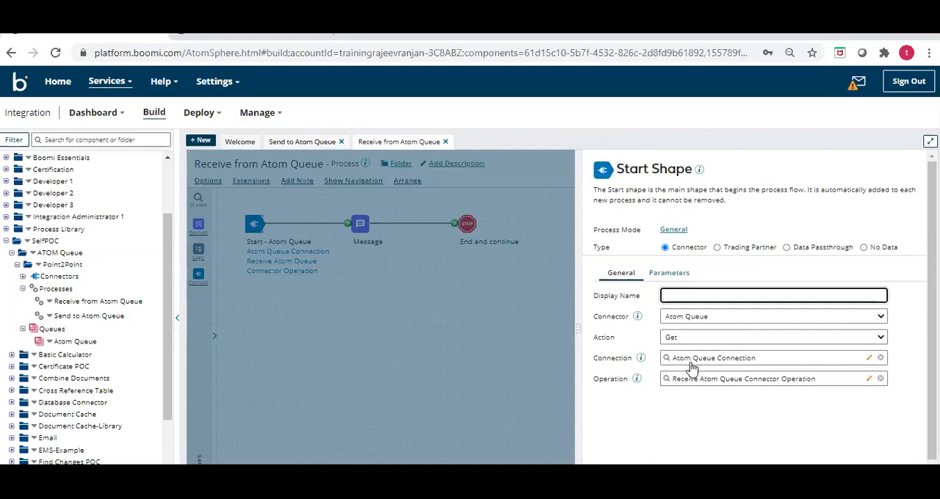
{"action": "left_click", "coordinate": [868, 360]}
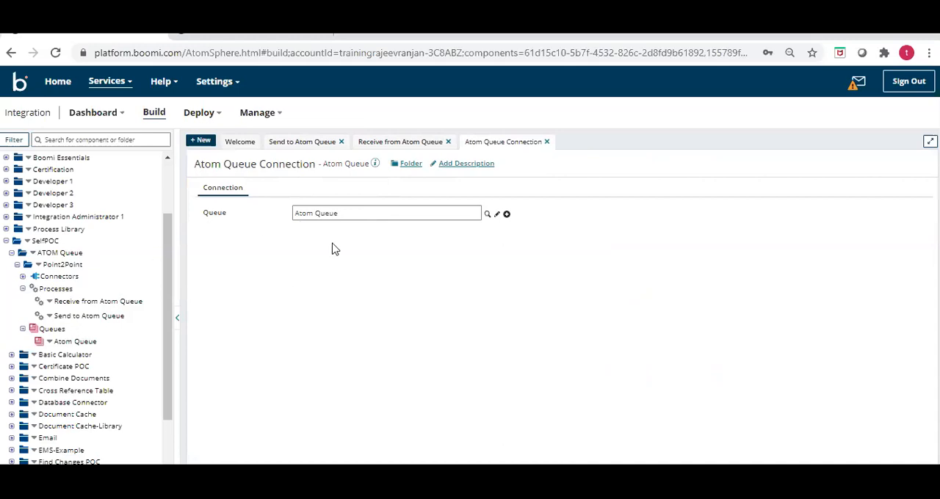
{"action": "left_click", "coordinate": [547, 142]}
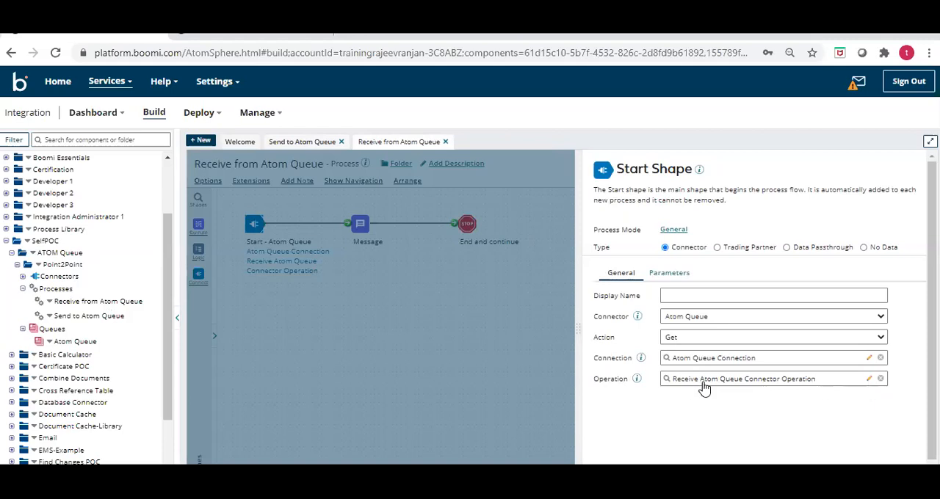
- Examine the Receive Atom Queue Connector Operation's action, timeout and minimum number of documents
{"action": "left_click", "coordinate": [869, 379]}
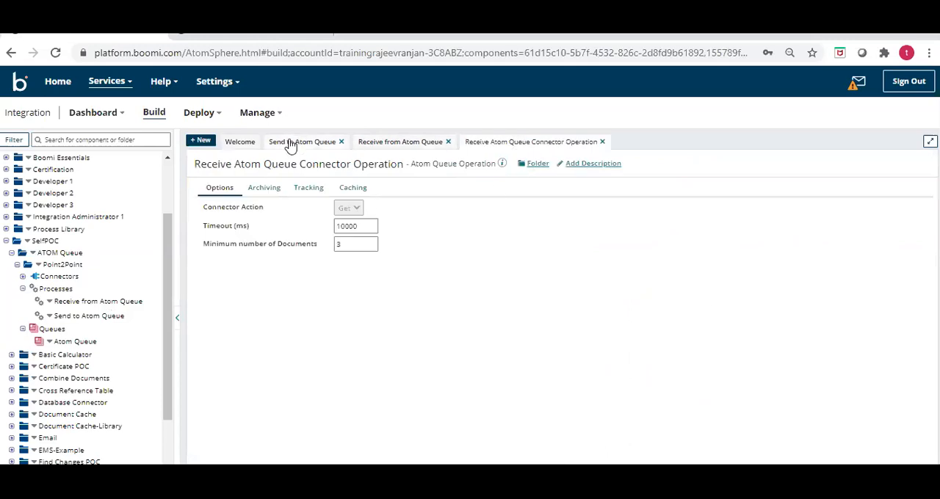
{"action": "left_click", "coordinate": [411, 143]}
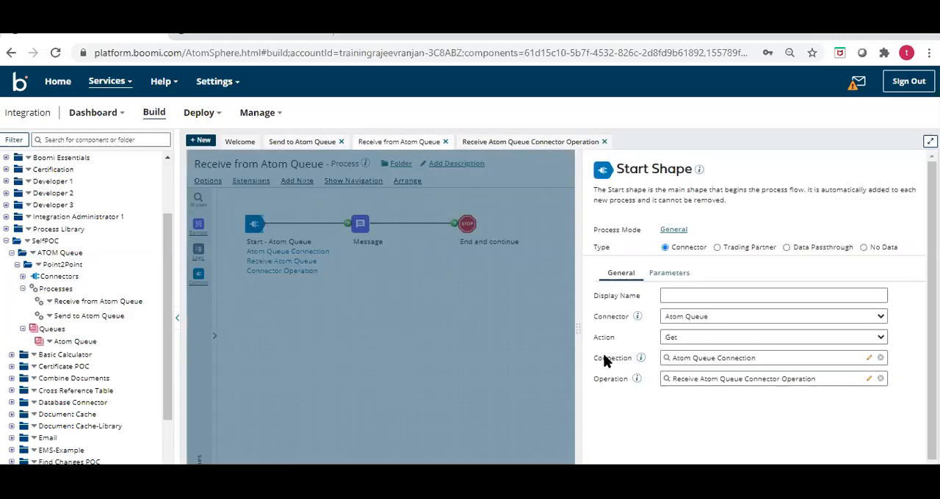
{"action": "left_click", "coordinate": [553, 143]}
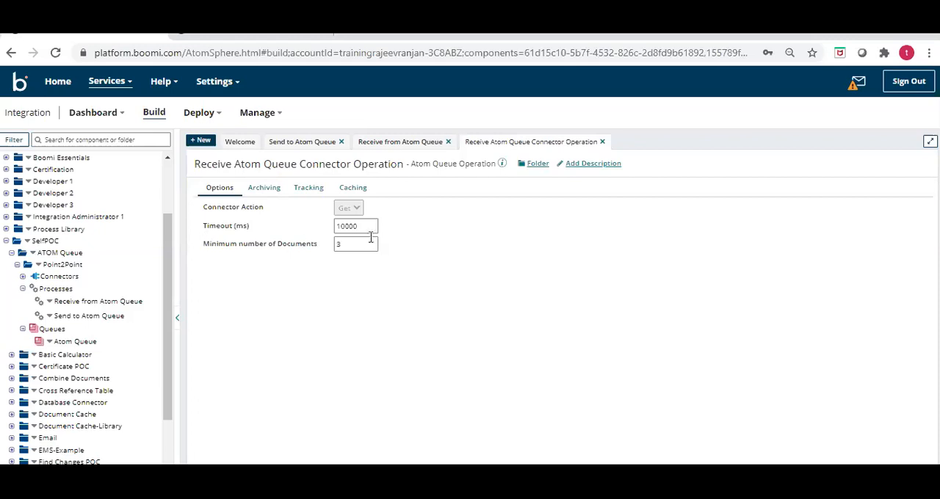
{"action": "left_click_drag", "start_coordinate": [205, 244], "coordinate": [306, 256]}
{"action": "left_click", "coordinate": [316, 260]}
{"action": "triple_click", "coordinate": [316, 253]}
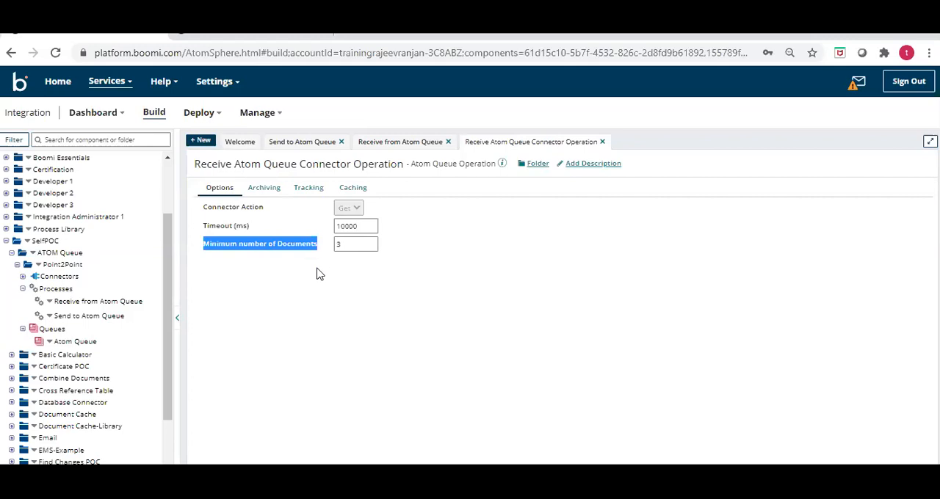
{"action": "left_click", "coordinate": [319, 302]}
{"action": "left_click_drag", "start_coordinate": [205, 244], "coordinate": [252, 248]}
{"action": "left_click", "coordinate": [288, 251]}
{"action": "triple_click", "coordinate": [320, 252]}
- Review the receive operation's archiving, tracking and caching settings, and close the operation and the Start shape
{"action": "left_click", "coordinate": [263, 193]}
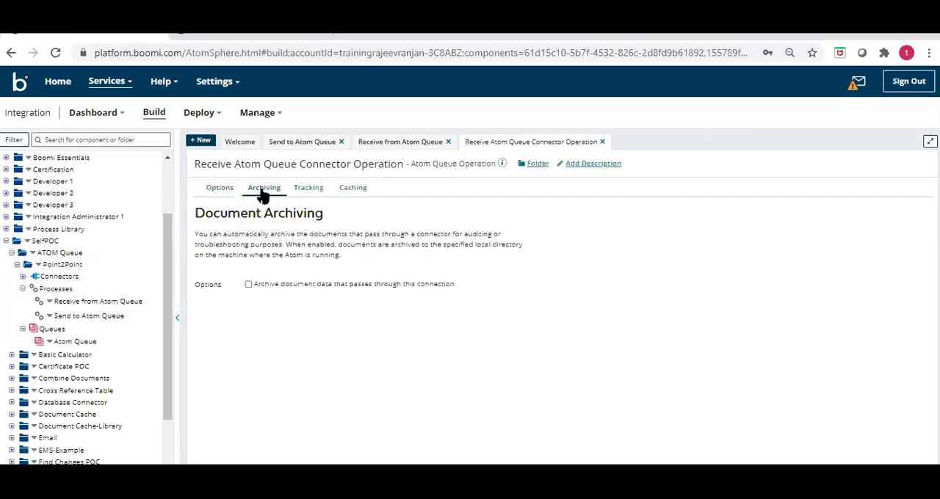
{"action": "left_click", "coordinate": [304, 193]}
{"action": "left_click", "coordinate": [355, 190]}
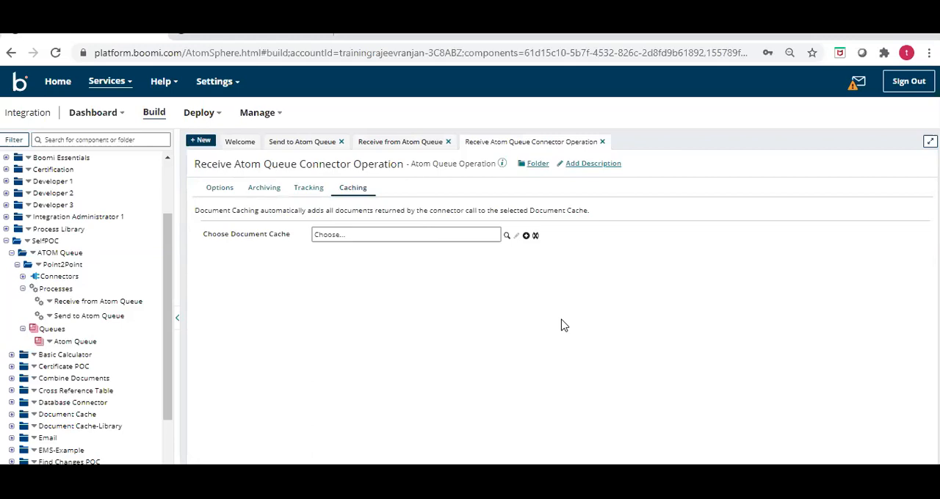
{"action": "left_click", "coordinate": [603, 143]}
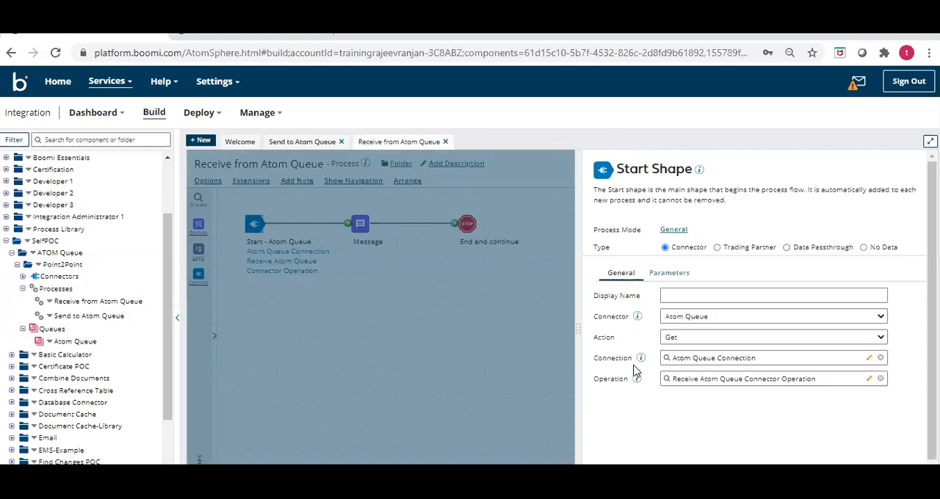
{"action": "left_click", "coordinate": [646, 477]}
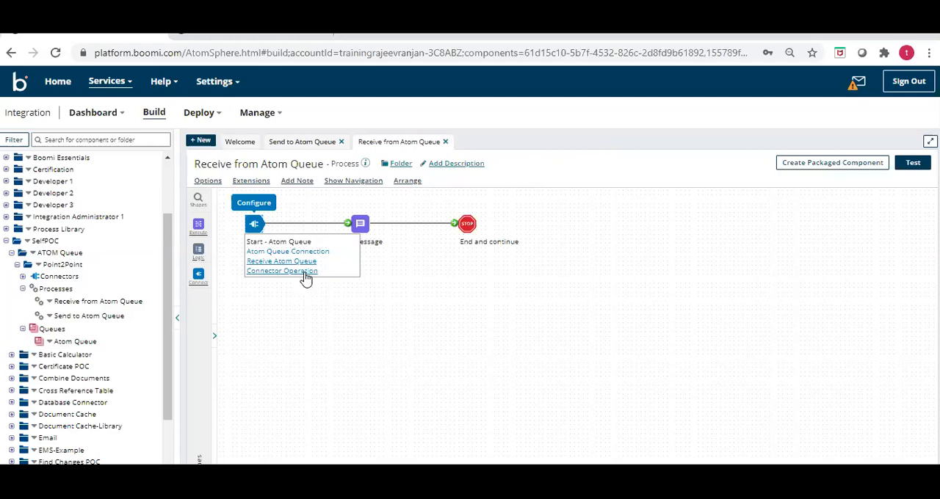
- Run a test of the Send to Atom Queue process on the Test Cloud atom
{"action": "left_click", "coordinate": [291, 144]}
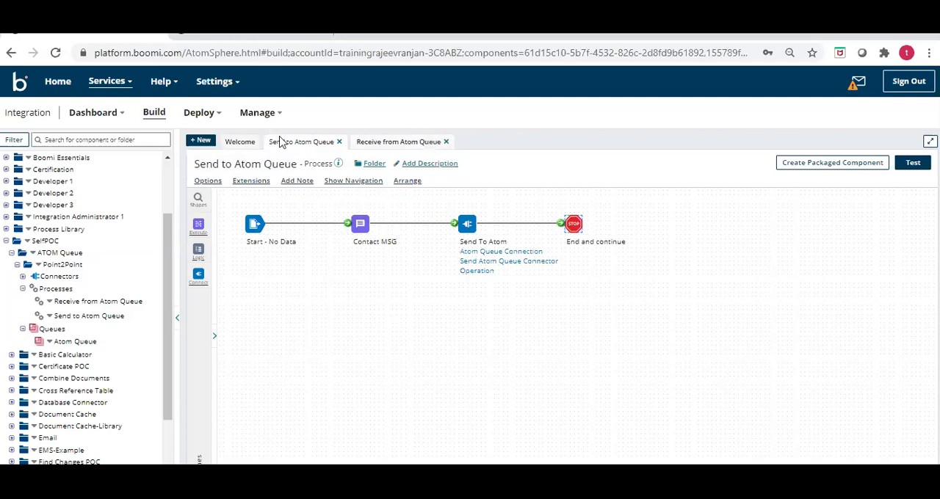
{"action": "left_click", "coordinate": [914, 164]}
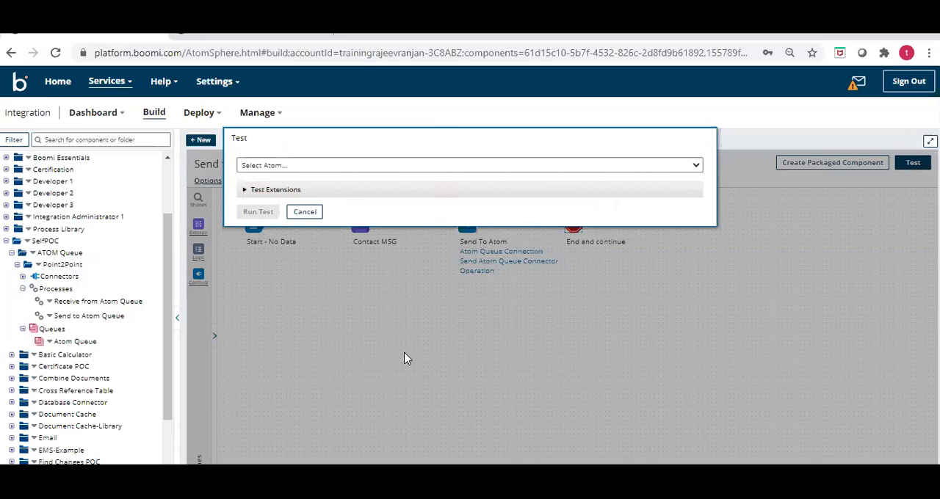
{"action": "left_click", "coordinate": [295, 167]}
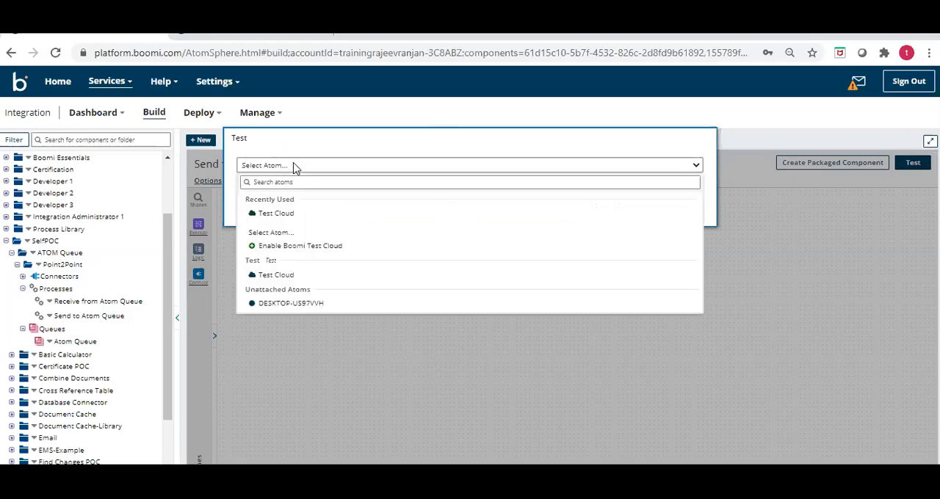
{"action": "left_click", "coordinate": [292, 214]}
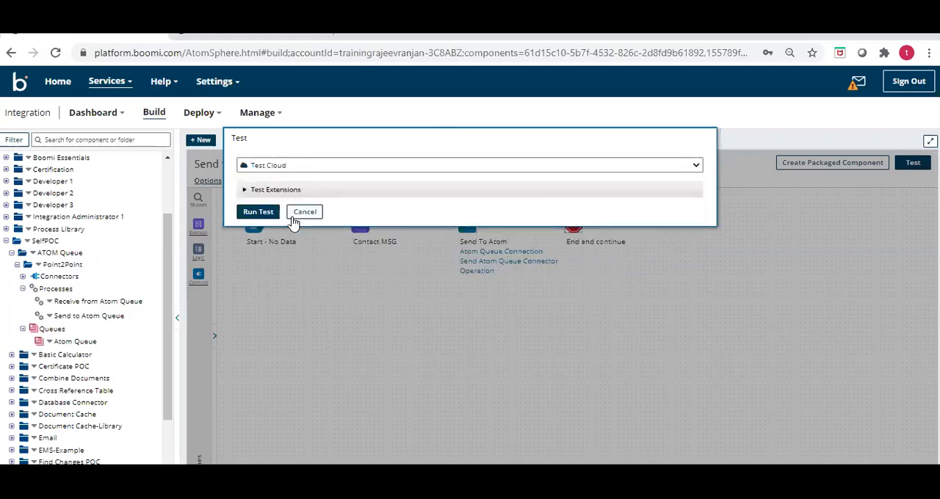
{"action": "left_click", "coordinate": [248, 213]}
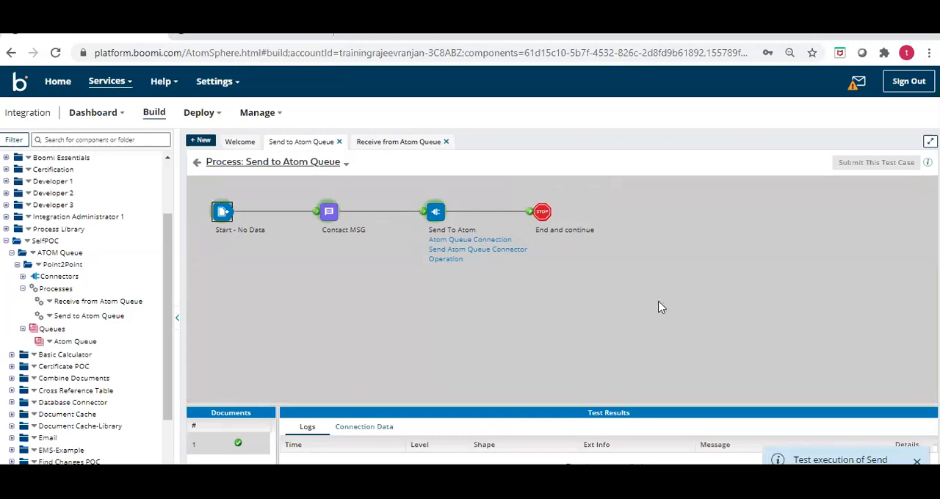
- Inspect the Send To Atom shape's test logs and view the document in its connection data
{"action": "left_click", "coordinate": [435, 212]}
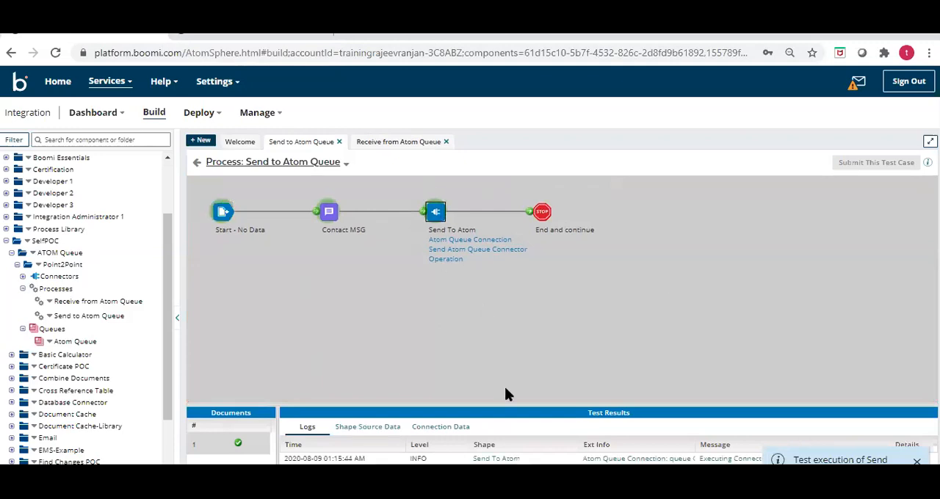
{"action": "left_click_drag", "start_coordinate": [505, 411], "coordinate": [504, 331]}
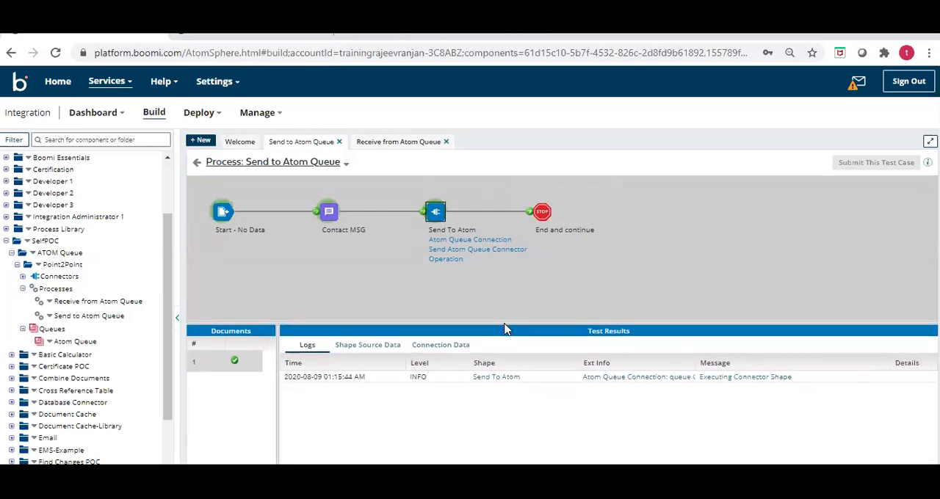
{"action": "left_click", "coordinate": [457, 346]}
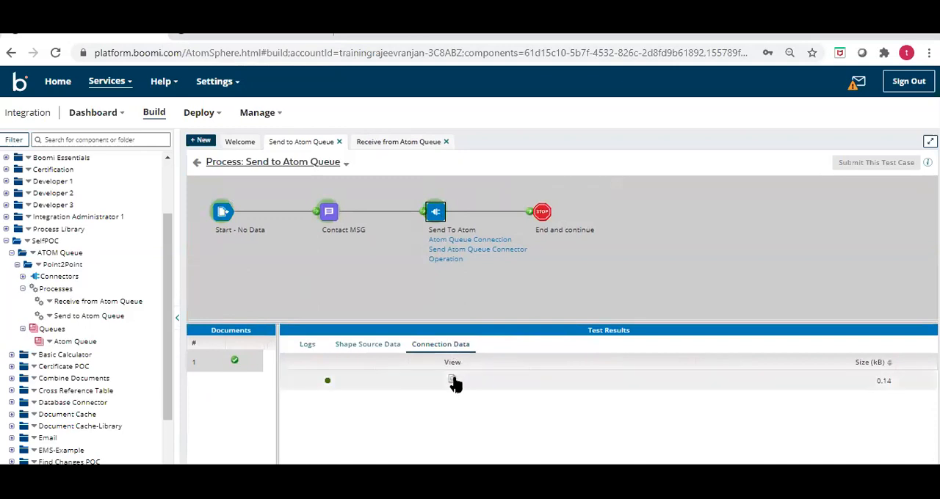
{"action": "left_click", "coordinate": [452, 379]}
{"action": "left_click_drag", "start_coordinate": [433, 201], "coordinate": [279, 166]}
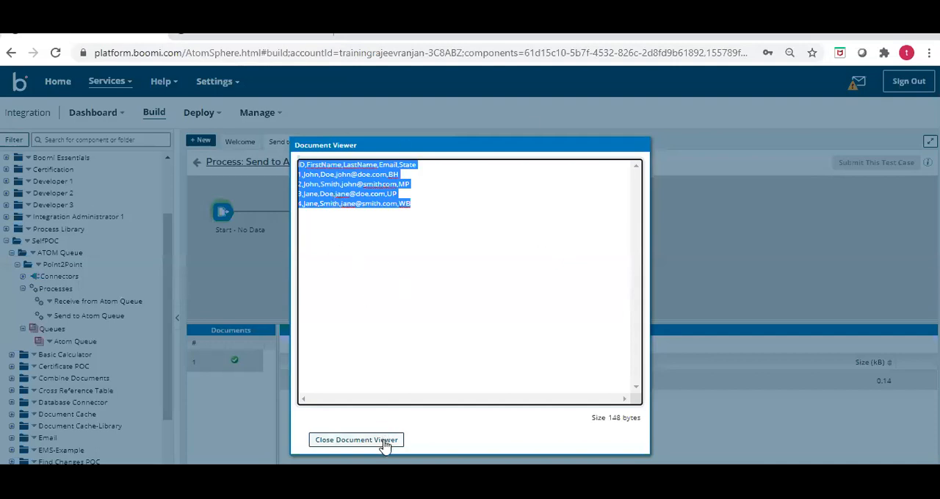
{"action": "left_click", "coordinate": [326, 439]}
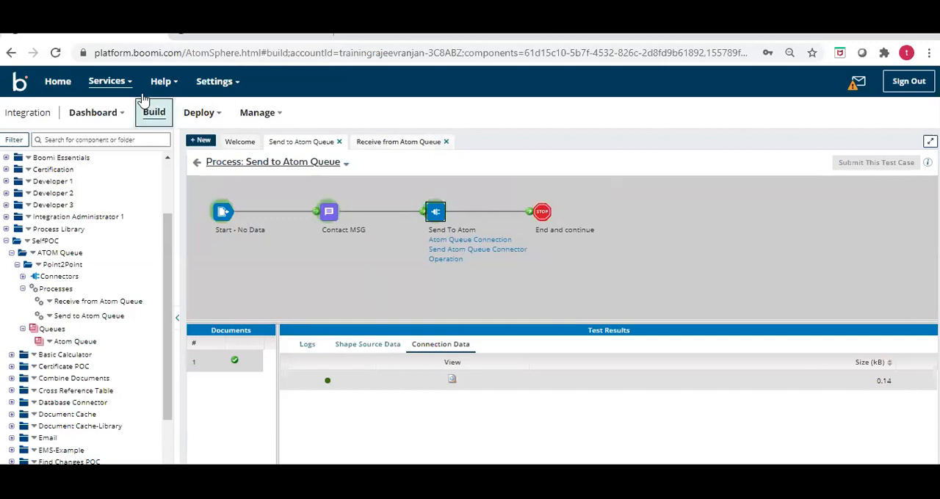
{"action": "right_click", "coordinate": [252, 117]}
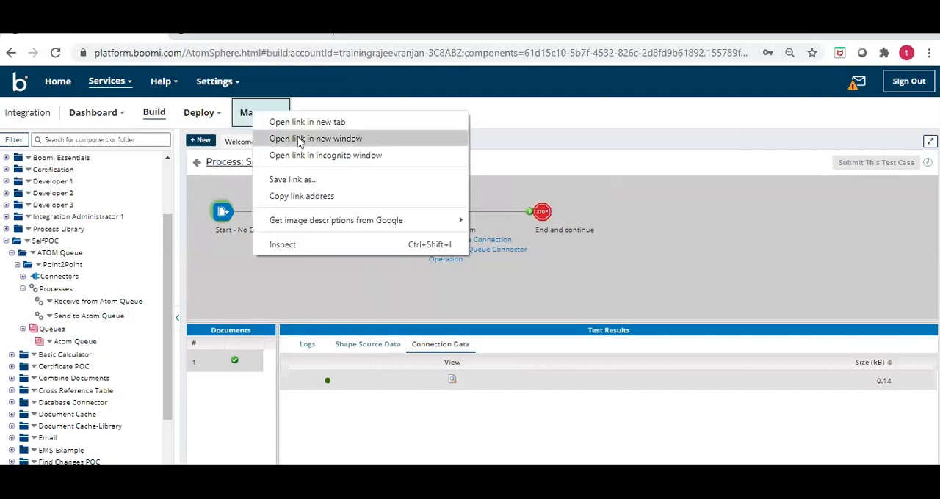
{"action": "left_click", "coordinate": [293, 123]}
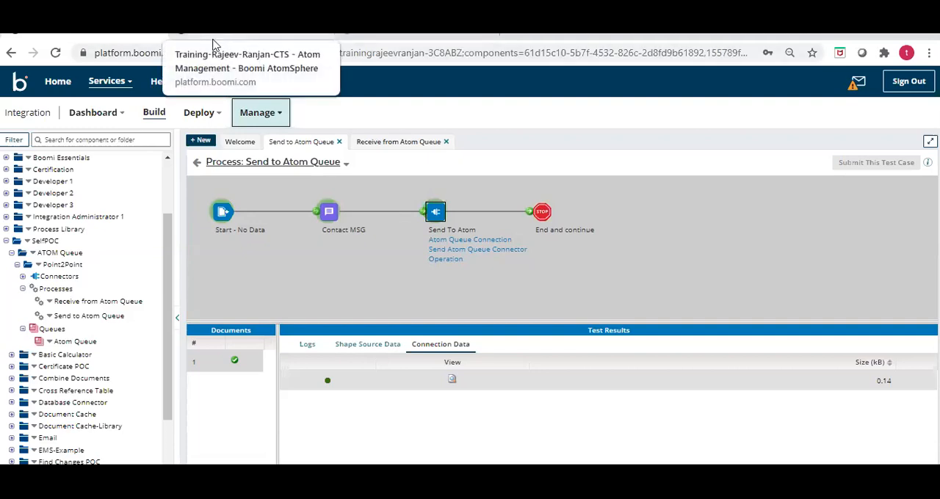
{"action": "double_click", "coordinate": [678, 45]}
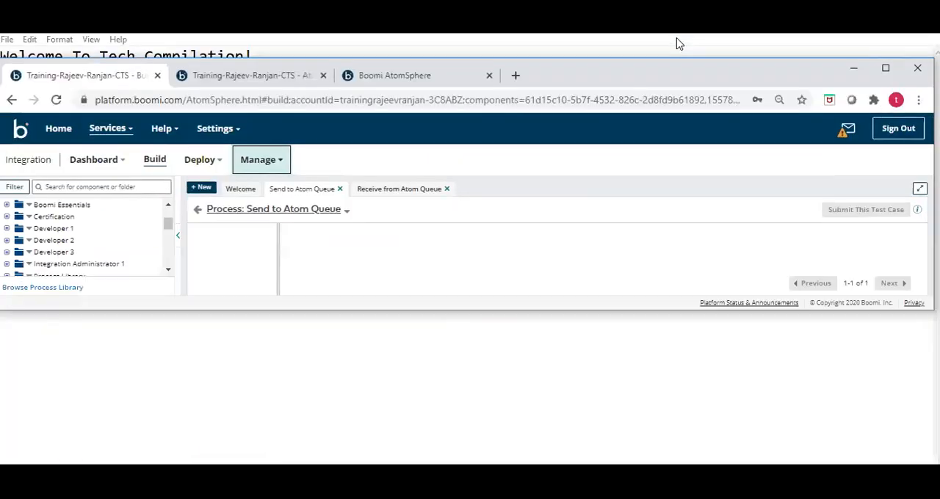
{"action": "left_click", "coordinate": [489, 75]}
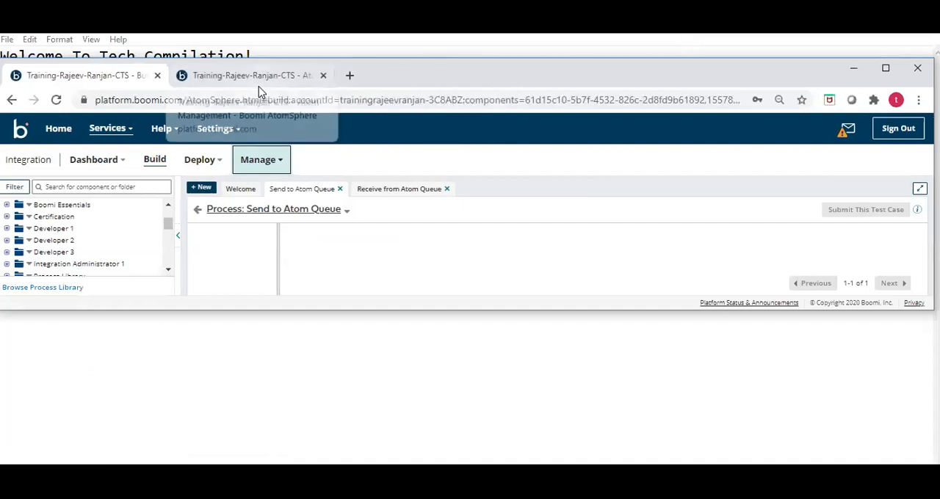
- Switch to the browser's Atom Management page, check the Test Cloud's Queue Management, and open its Atom Workers
{"action": "left_click", "coordinate": [254, 78]}
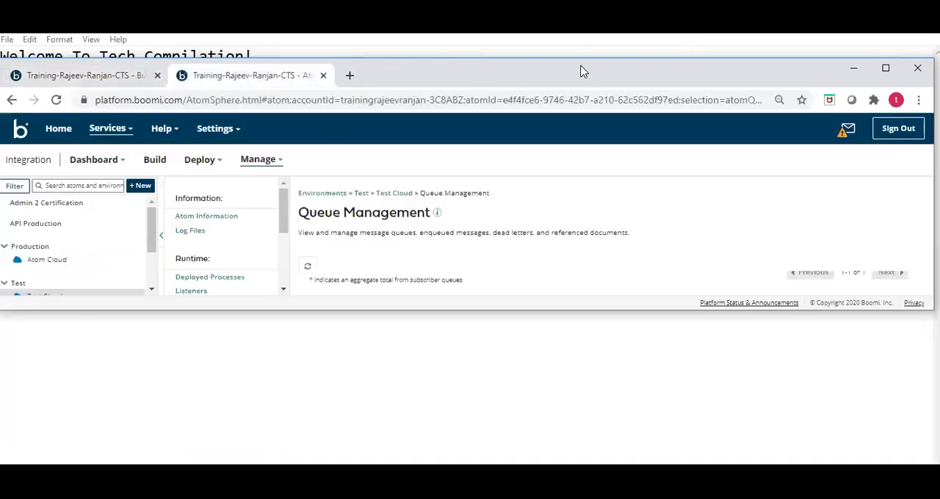
{"action": "double_click", "coordinate": [581, 70]}
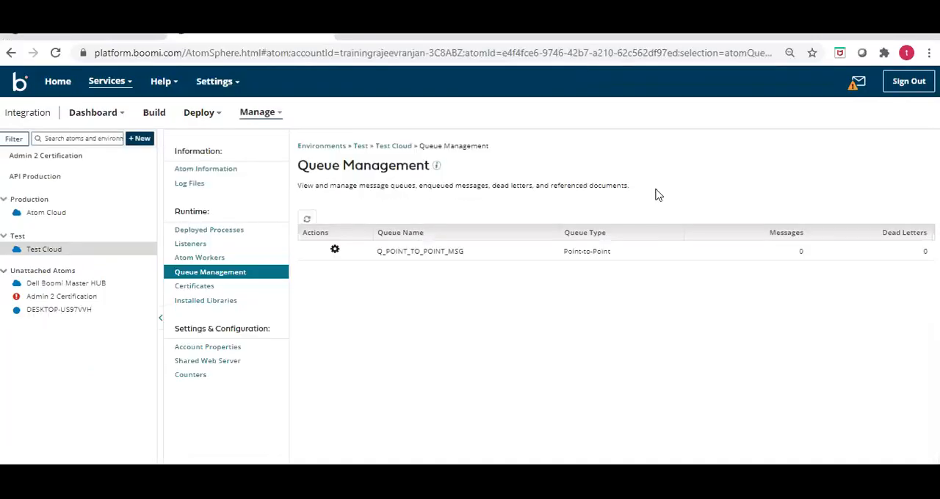
{"action": "left_click", "coordinate": [207, 258]}
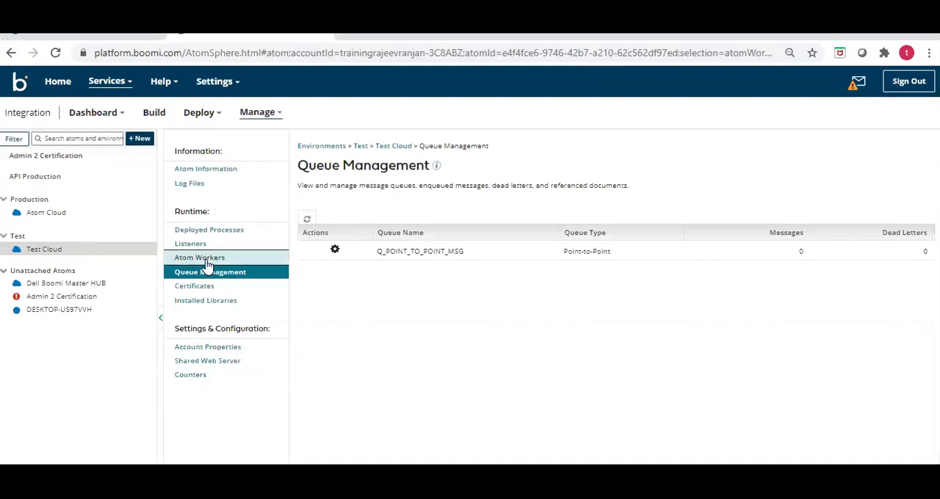
- Reopen Atom Management and open Queue Management for the Test Cloud atom
{"action": "left_click", "coordinate": [277, 119]}
{"action": "left_click", "coordinate": [286, 158]}
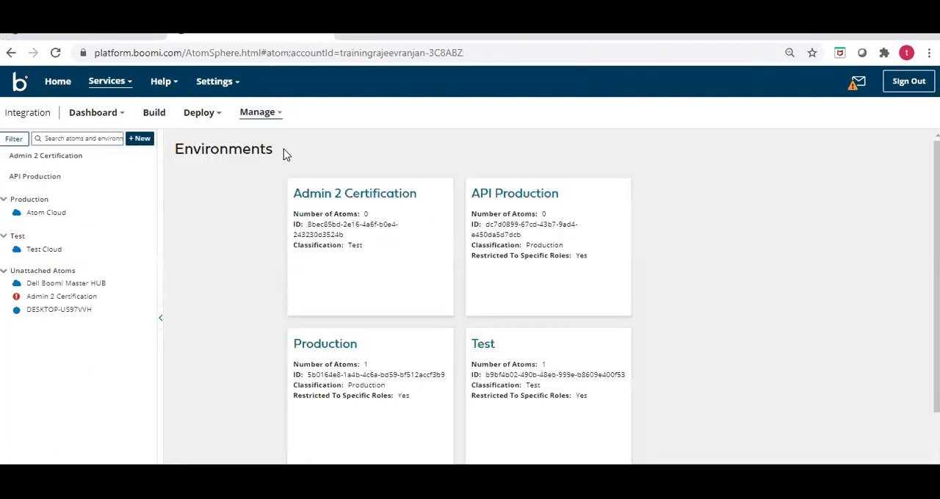
{"action": "left_click", "coordinate": [47, 250]}
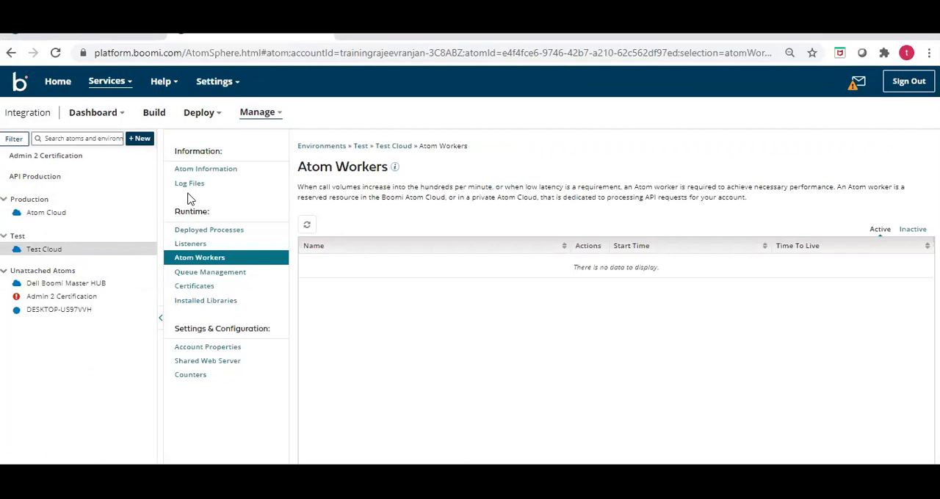
{"action": "left_click", "coordinate": [207, 272]}
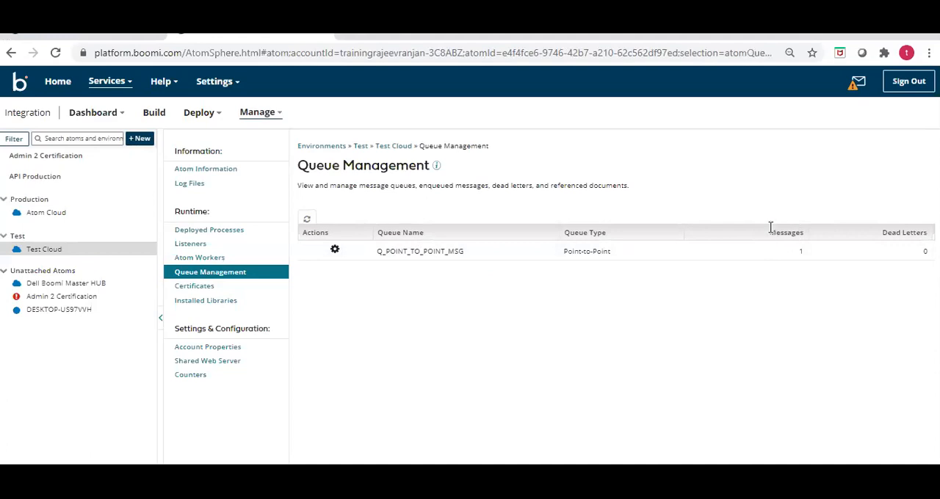
- View the messages in the Q_POINT_TO_POINT_MSG queue and open the queued message's document list
{"action": "left_click", "coordinate": [335, 250]}
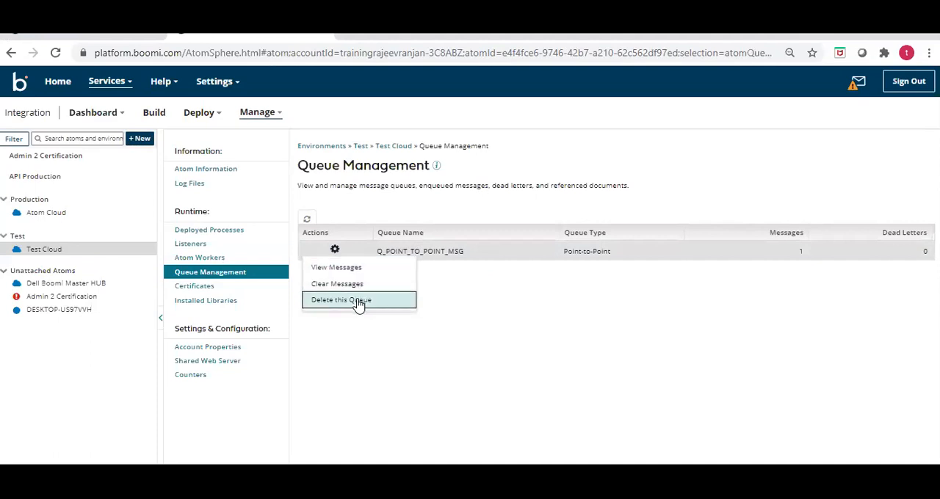
{"action": "left_click", "coordinate": [344, 267]}
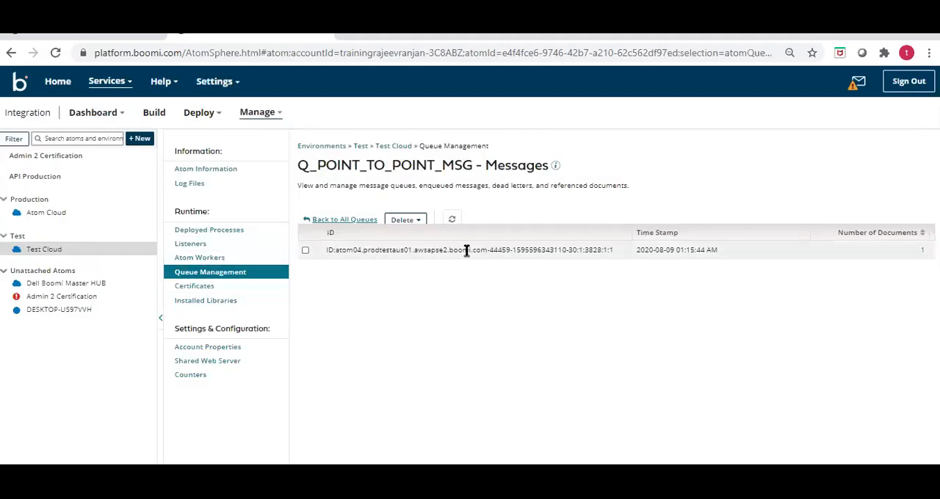
{"action": "left_click", "coordinate": [306, 251]}
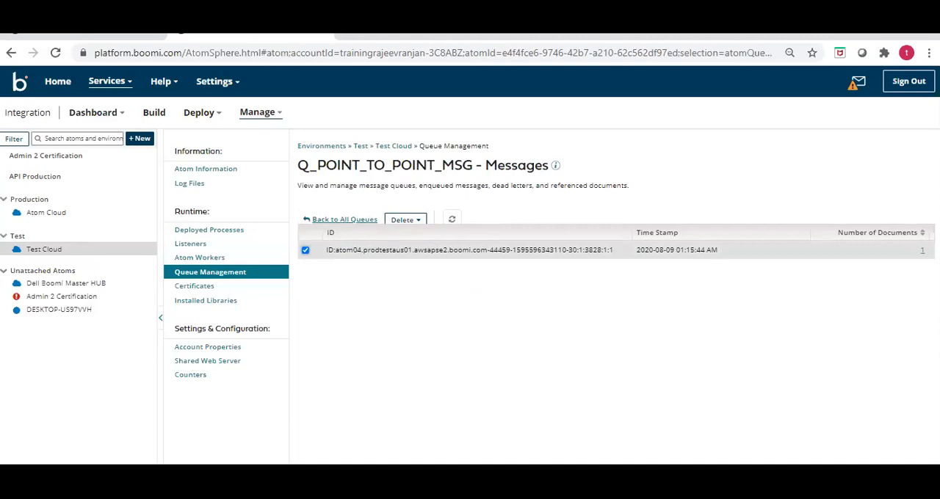
{"action": "left_click", "coordinate": [923, 250]}
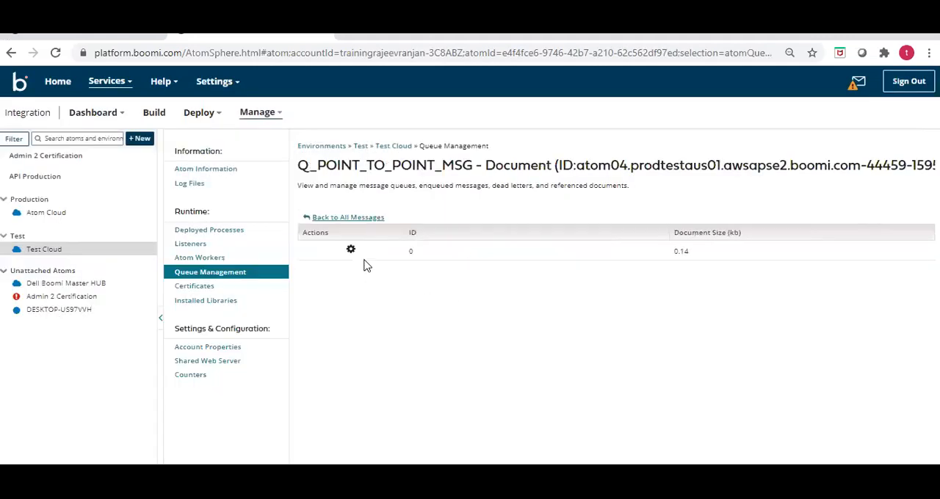
- View the queued document's contents in the Document Viewer, close it and return to the list of all queues
{"action": "left_click", "coordinate": [351, 251]}
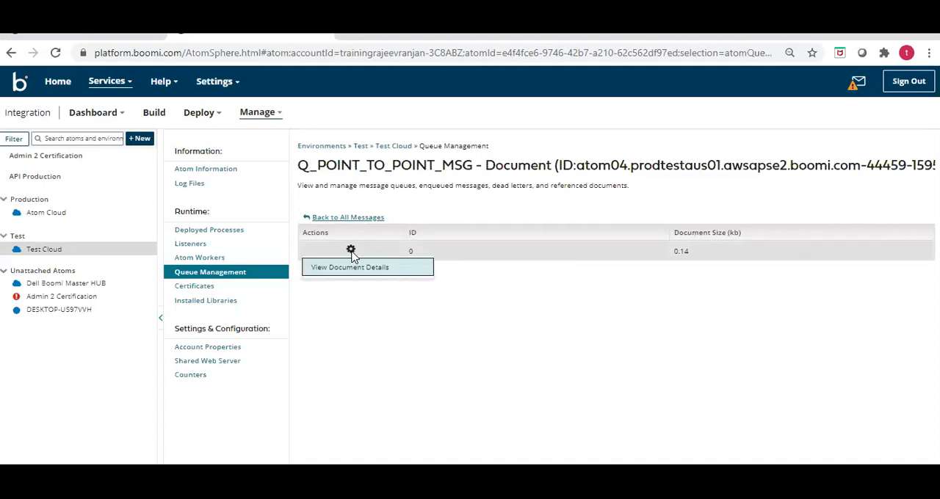
{"action": "left_click", "coordinate": [353, 269]}
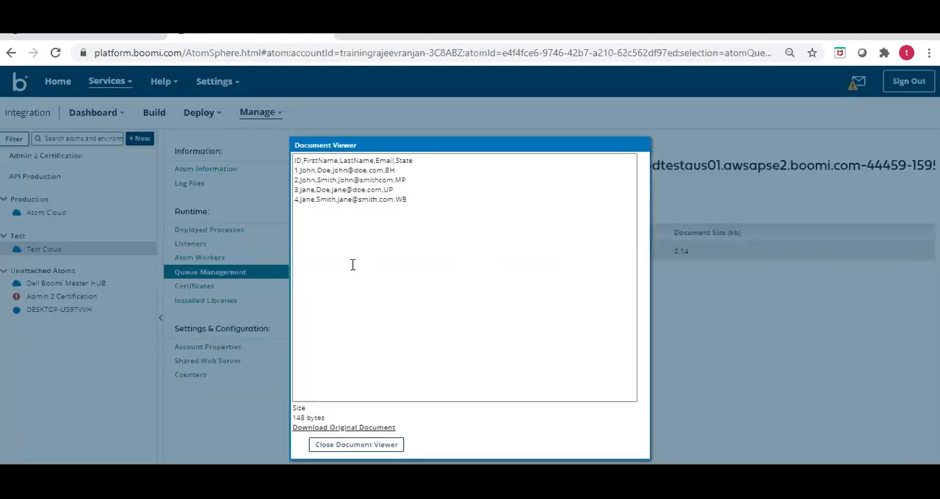
{"action": "left_click_drag", "start_coordinate": [412, 202], "coordinate": [287, 159]}
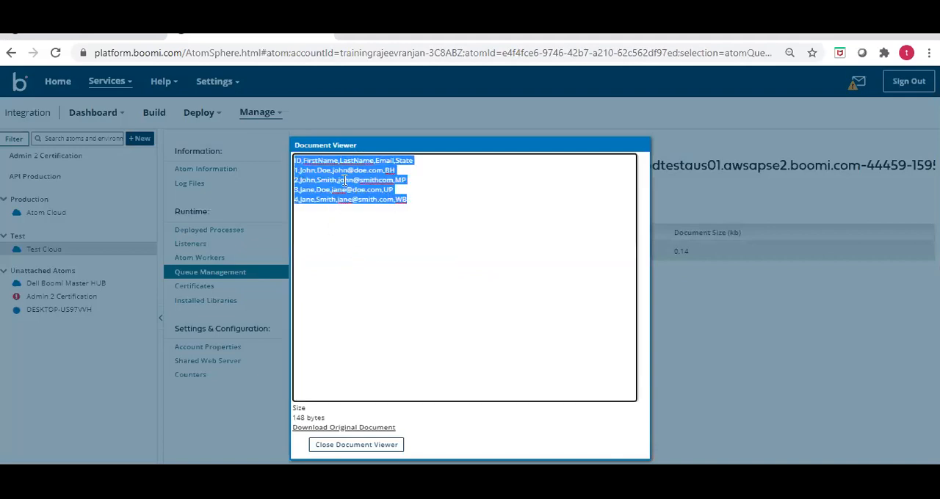
{"action": "left_click", "coordinate": [357, 446]}
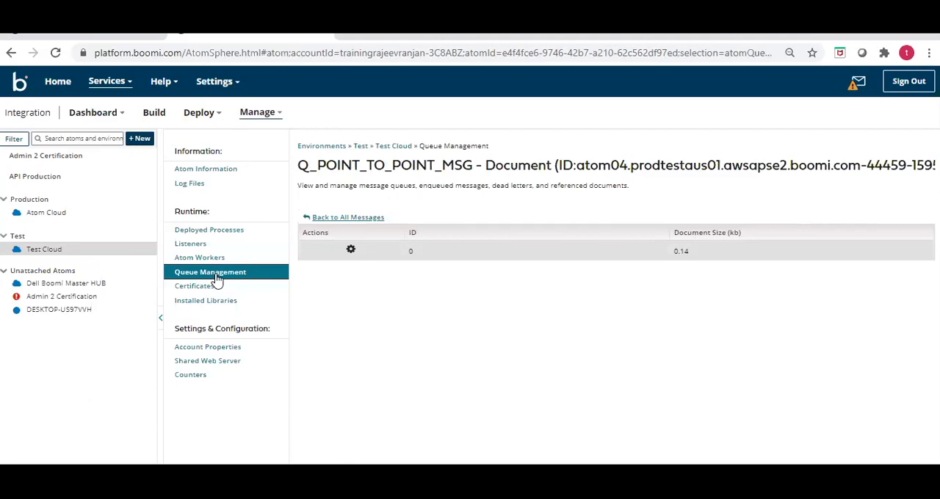
{"action": "left_click", "coordinate": [339, 219]}
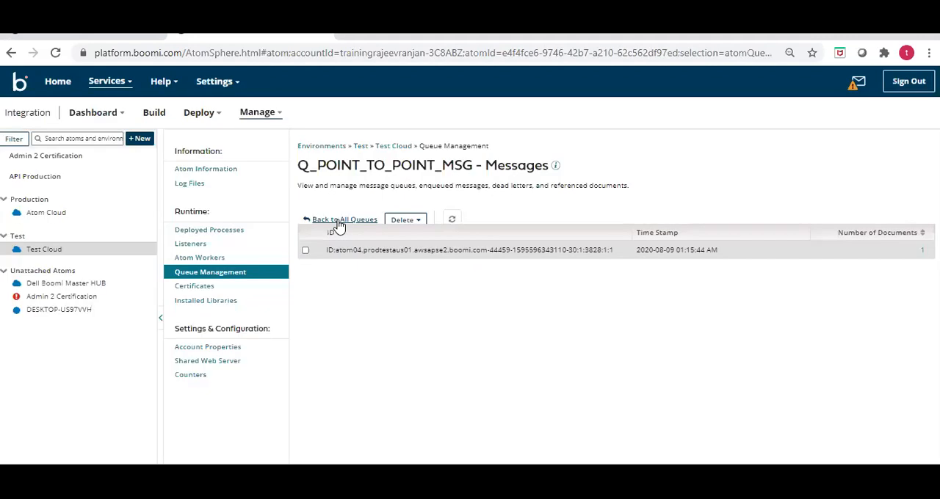
{"action": "left_click", "coordinate": [339, 220]}
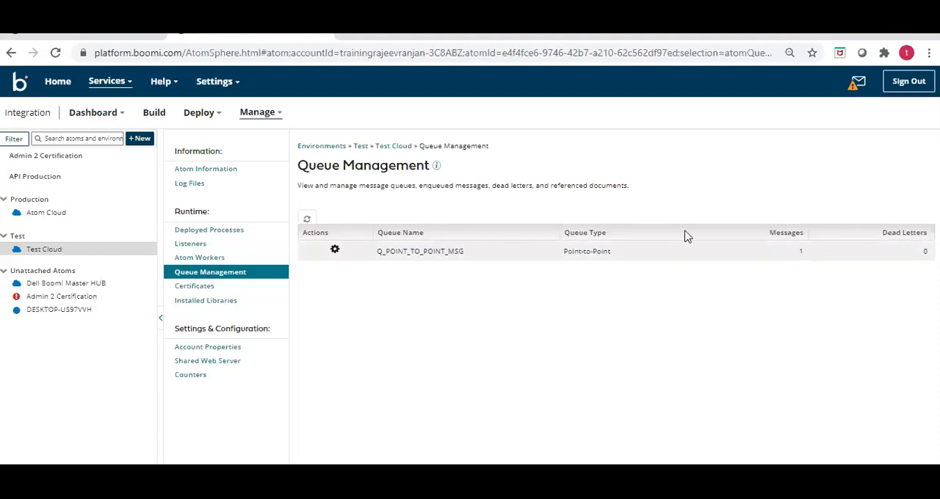
- Return to the Build page, exit the Send to Atom Queue test, and test the Receive from Atom Queue process on Test Cloud
{"action": "left_click", "coordinate": [81, 44]}
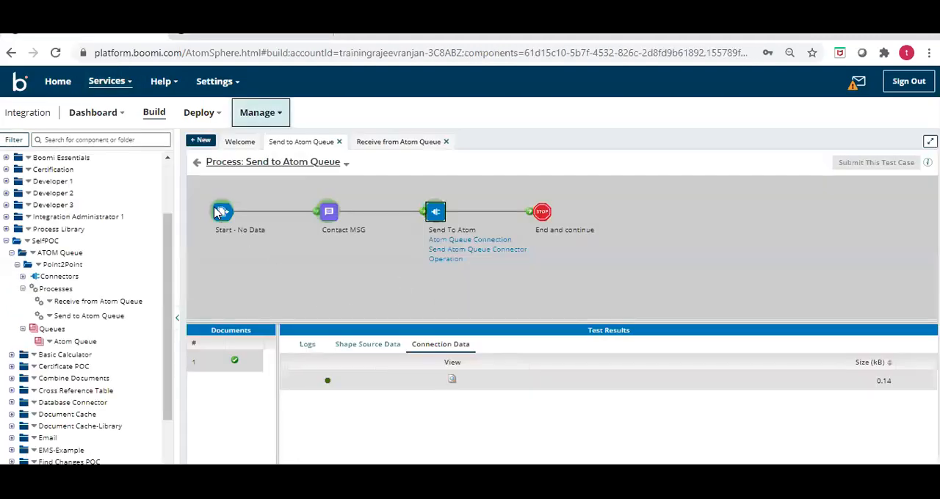
{"action": "left_click", "coordinate": [197, 165]}
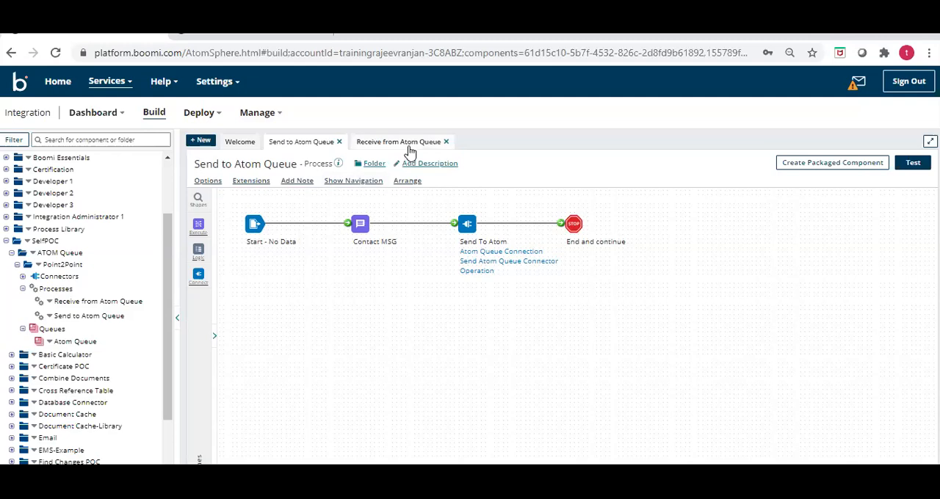
{"action": "left_click", "coordinate": [410, 151]}
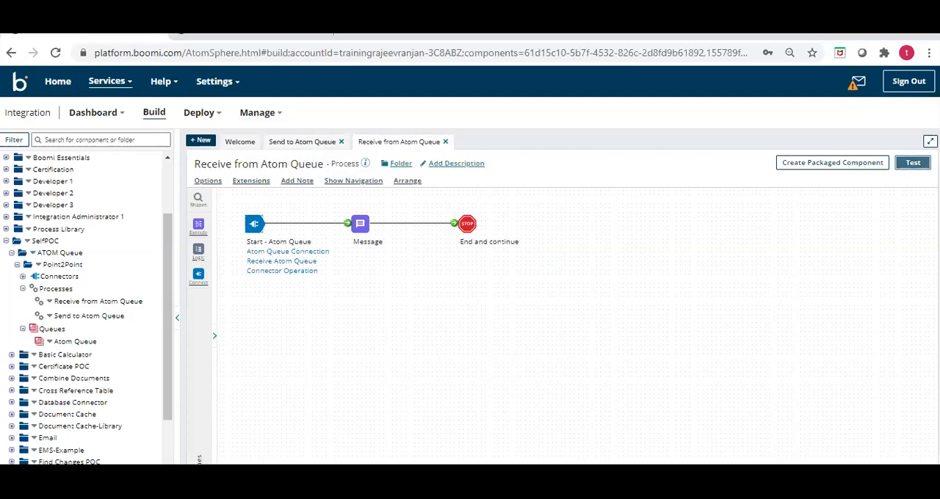
{"action": "left_click", "coordinate": [913, 163]}
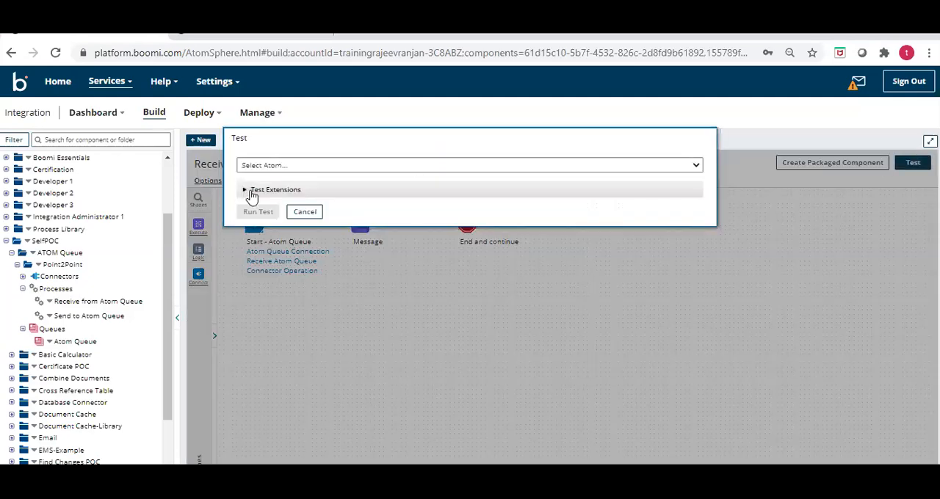
{"action": "left_click", "coordinate": [280, 166]}
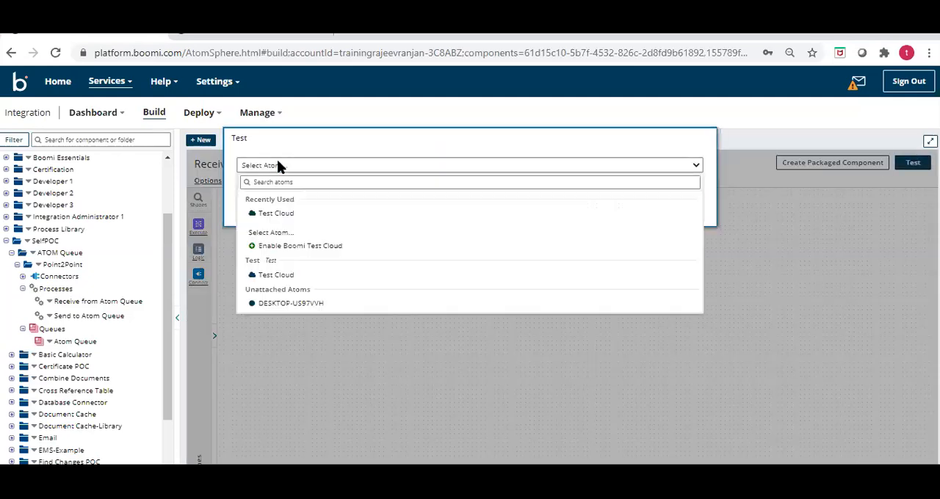
{"action": "left_click", "coordinate": [272, 216]}
{"action": "left_click", "coordinate": [261, 213]}
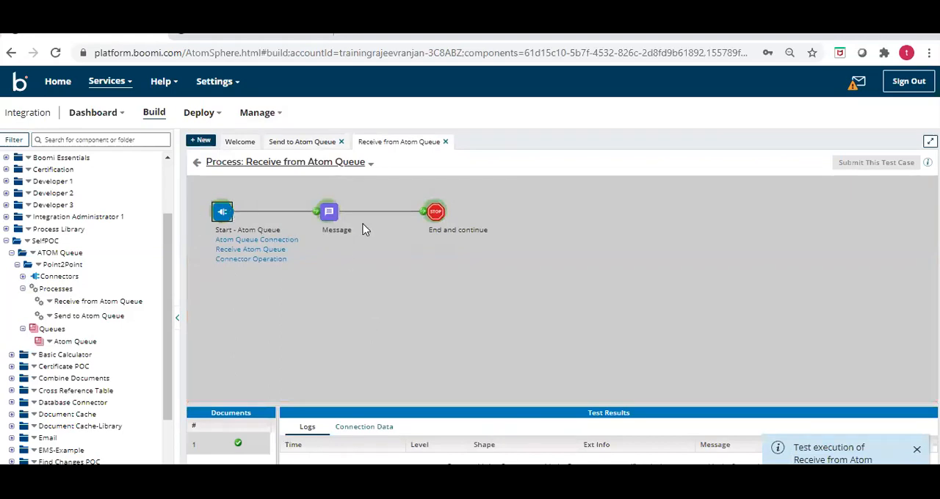
- Inspect the Message shape's source data in the test results, viewing the received document and closing the viewer
{"action": "left_click", "coordinate": [327, 214]}
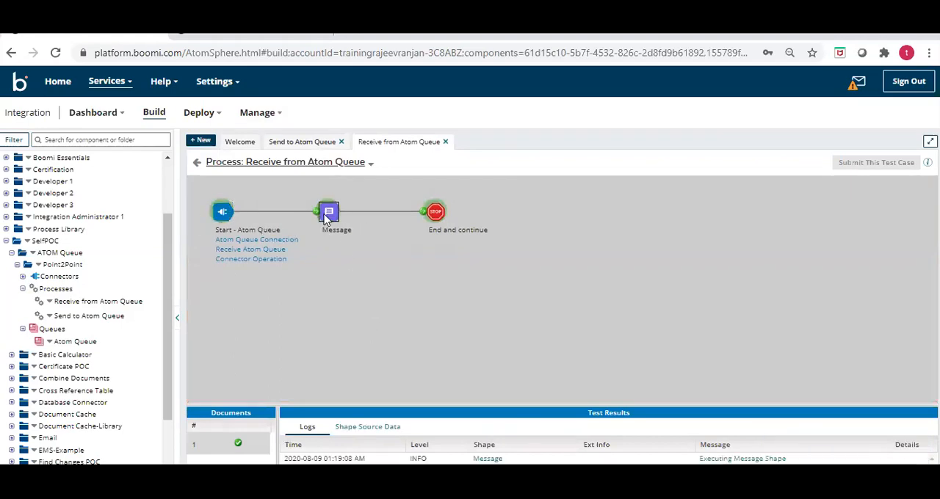
{"action": "left_click", "coordinate": [367, 426]}
{"action": "left_click_drag", "start_coordinate": [384, 405], "coordinate": [399, 312]}
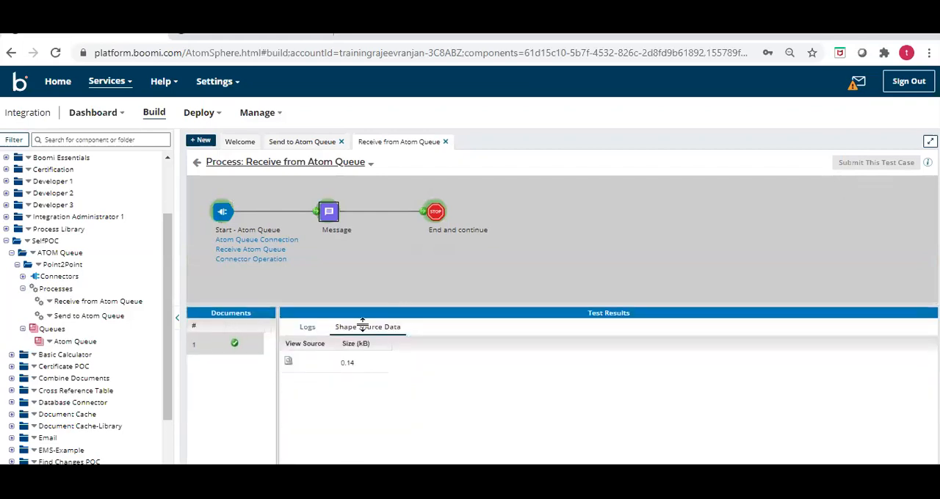
{"action": "left_click", "coordinate": [287, 363]}
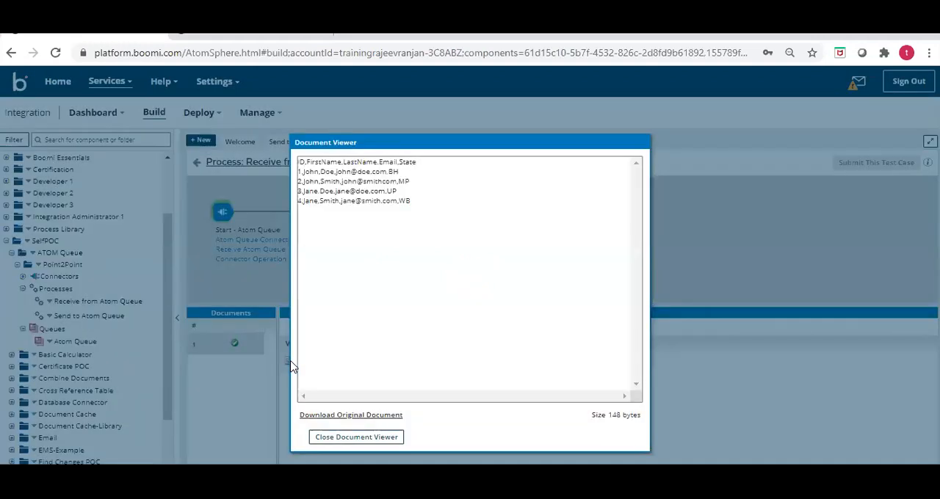
{"action": "left_click_drag", "start_coordinate": [412, 206], "coordinate": [283, 159]}
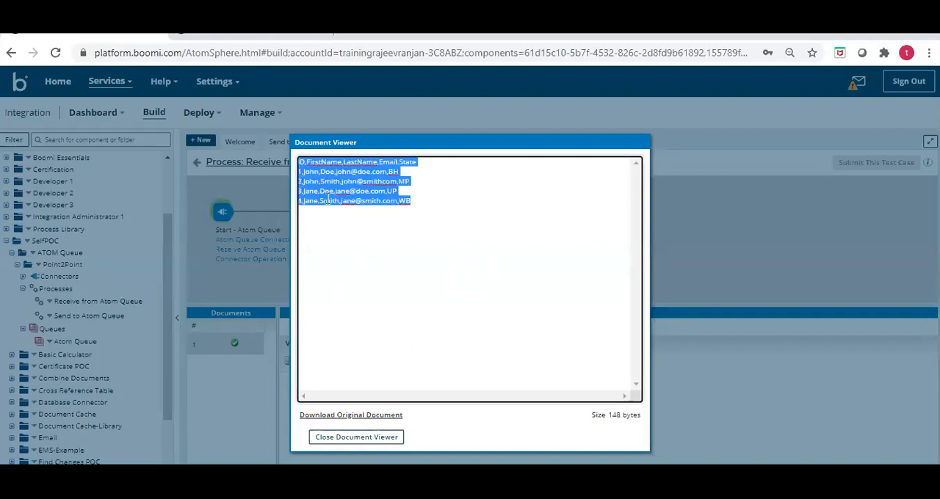
{"action": "left_click", "coordinate": [387, 437]}
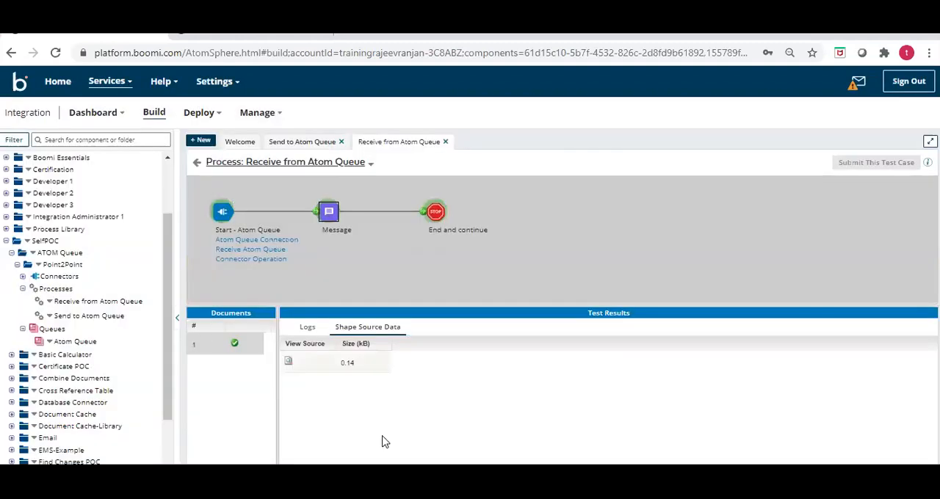
- Switch back to the Test Cloud's Queue Management page and refresh the queue list
{"action": "left_click", "coordinate": [190, 39]}
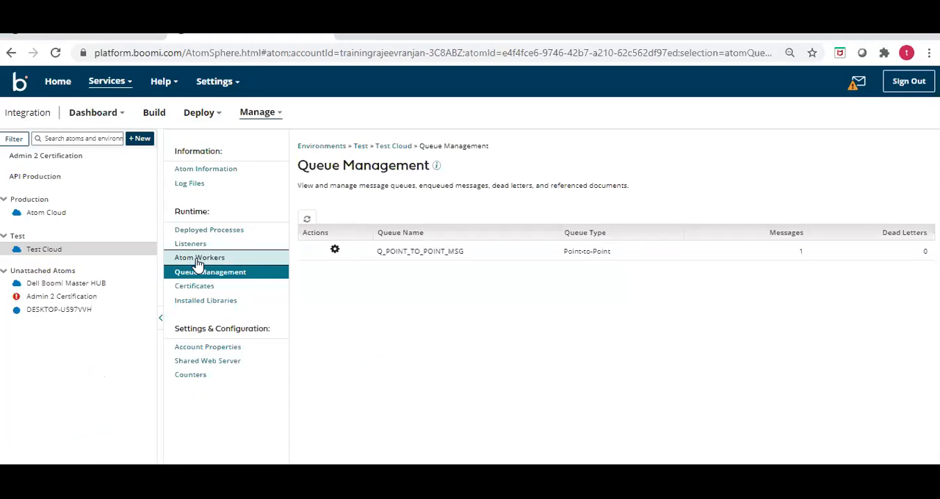
{"action": "left_click", "coordinate": [308, 222]}
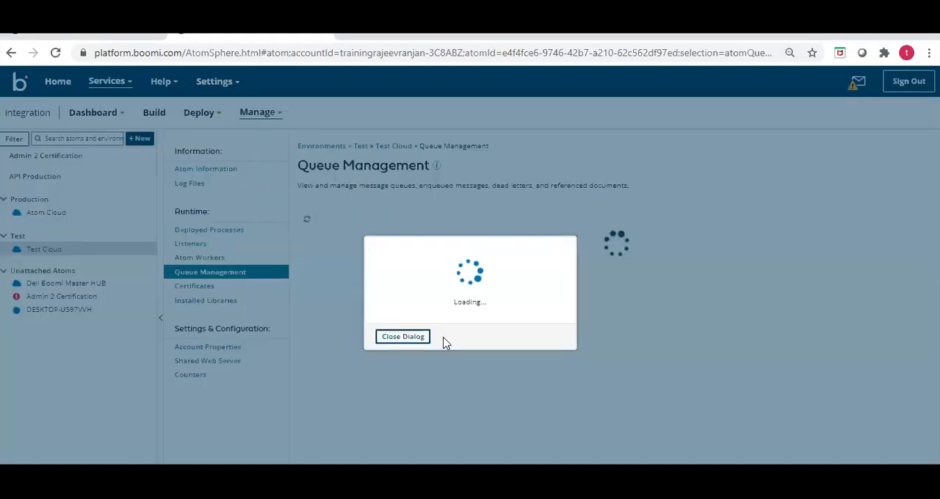